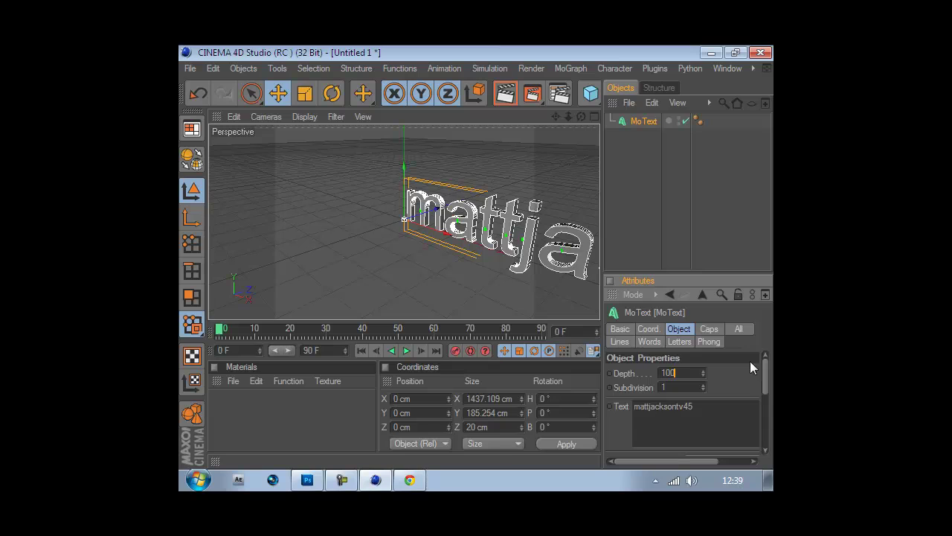
Scroll down through the Desktop listing in Photoshop's Open dialog
{"action": "scroll", "coordinate": [755, 368], "scroll_direction": "down", "scroll_amount": 3}
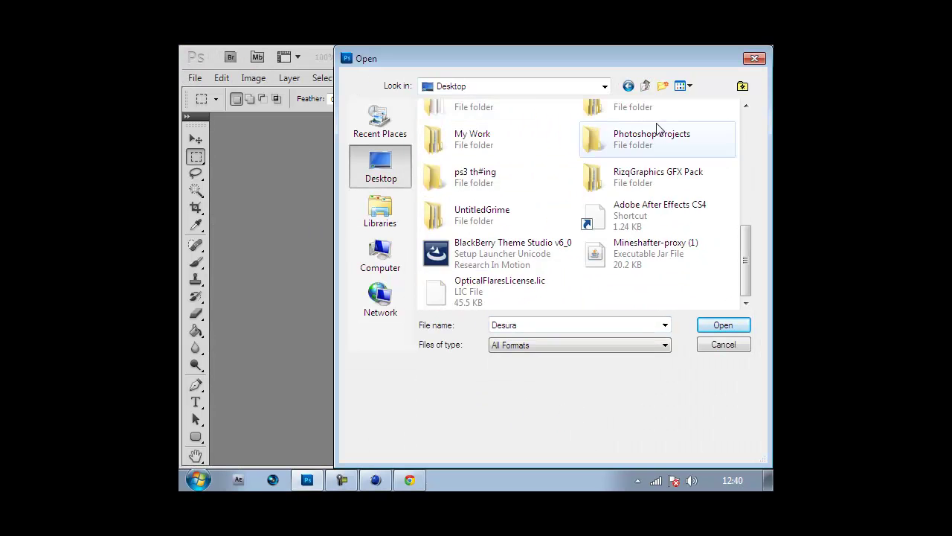
Open Template 3.psd from the Photoshop Projects folder and move Layer 11 below Layer 8
{"action": "double_click", "coordinate": [657, 134]}
{"action": "double_click", "coordinate": [463, 166]}
{"action": "left_click", "coordinate": [673, 366]}
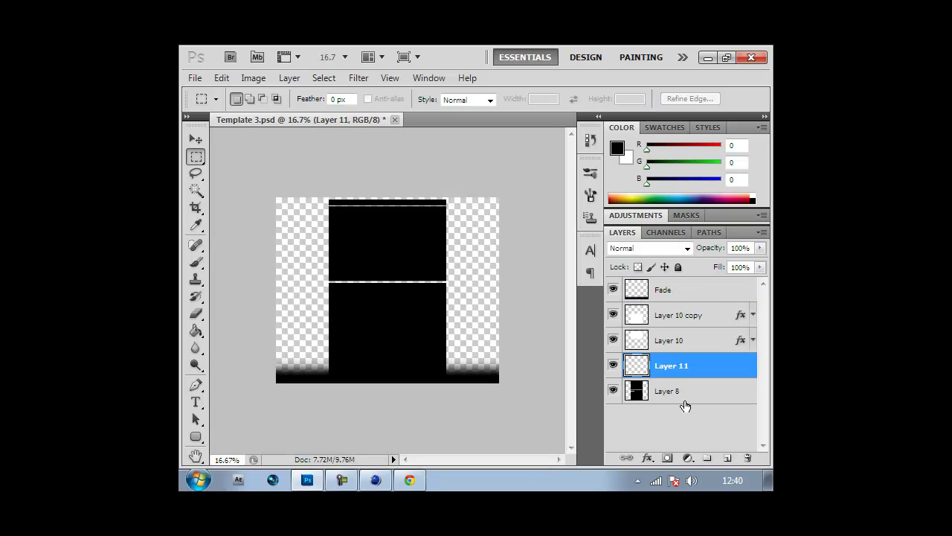
{"action": "left_click_drag", "start_coordinate": [685, 405], "coordinate": [688, 404]}
Give Layer 11 a radial green Gradient Overlay layer style
{"action": "double_click", "coordinate": [720, 394]}
{"action": "left_click", "coordinate": [474, 421]}
{"action": "left_click", "coordinate": [659, 295]}
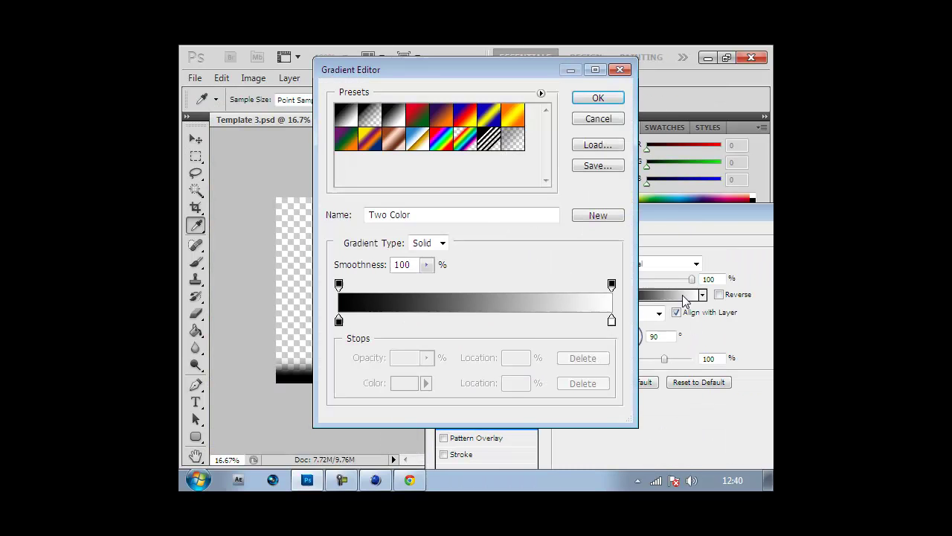
{"action": "double_click", "coordinate": [612, 321]}
{"action": "left_click", "coordinate": [613, 123]}
{"action": "left_click", "coordinate": [600, 96]}
{"action": "left_click", "coordinate": [638, 313]}
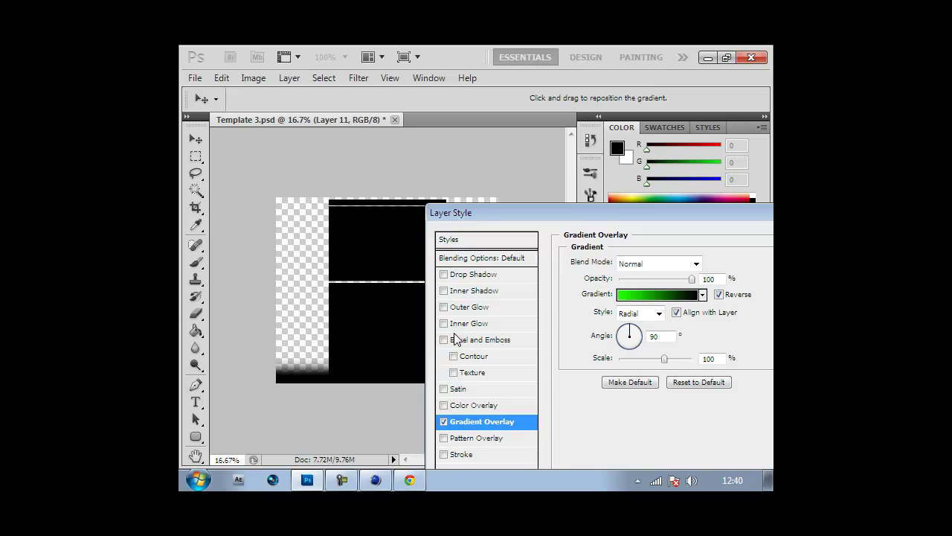
{"action": "left_click", "coordinate": [473, 405]}
{"action": "left_click", "coordinate": [443, 405]}
{"action": "left_click", "coordinate": [731, 229]}
Shift Layer 11's green radial glow upward on the canvas
{"action": "key", "text": "v"}
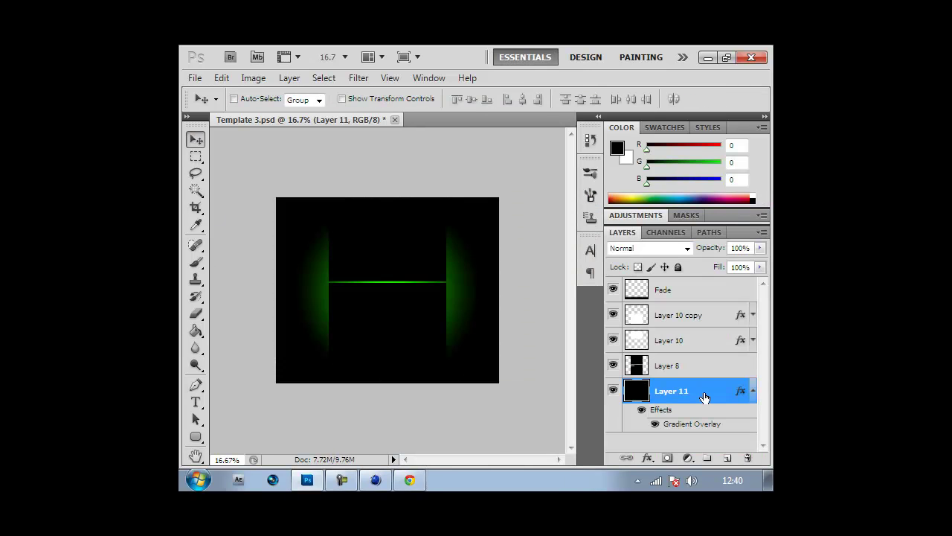
{"action": "double_click", "coordinate": [704, 394]}
{"action": "left_click", "coordinate": [393, 412]}
{"action": "left_click_drag", "start_coordinate": [447, 209], "coordinate": [626, 209]}
{"action": "left_click_drag", "start_coordinate": [395, 311], "coordinate": [394, 237]}
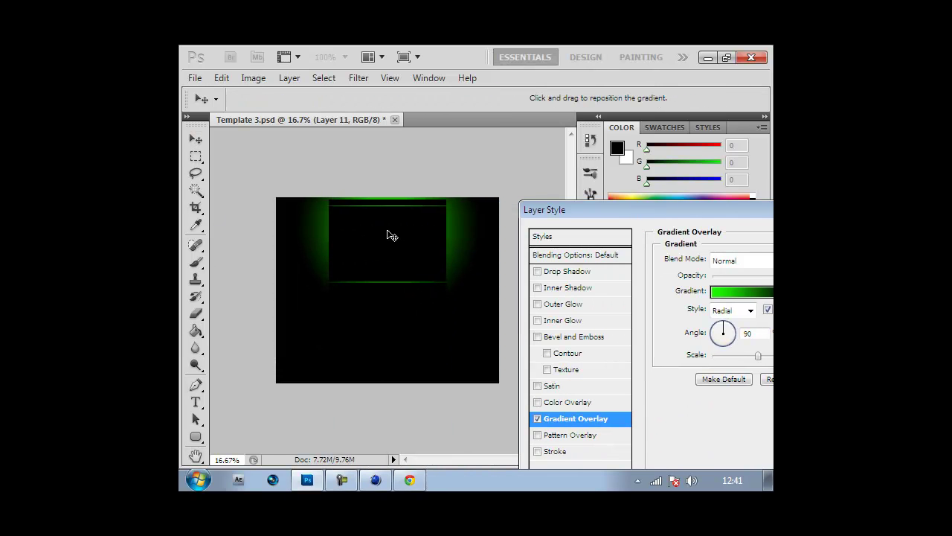
{"action": "key", "text": "Return"}
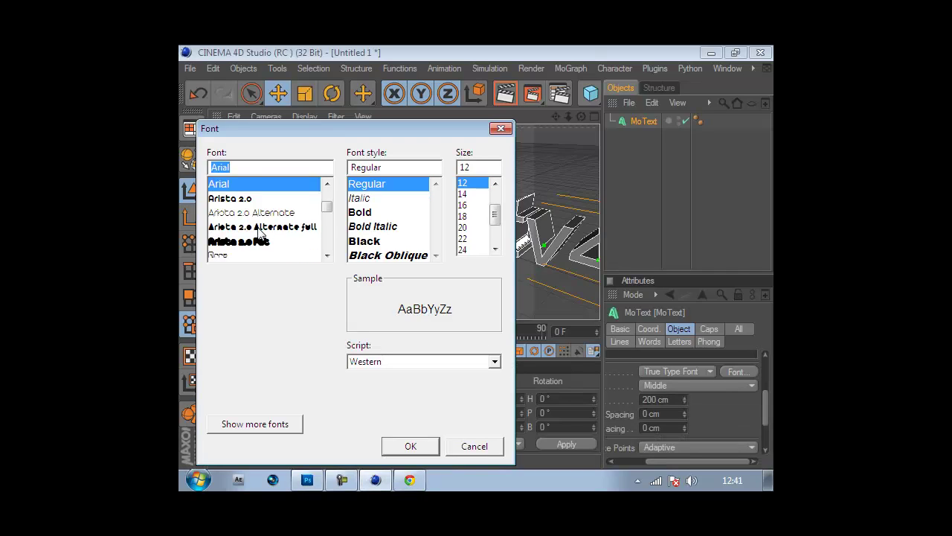
Orbit to a front view of the text and create a new material, Mat
{"action": "left_click_drag", "start_coordinate": [402, 283], "coordinate": [419, 228]}
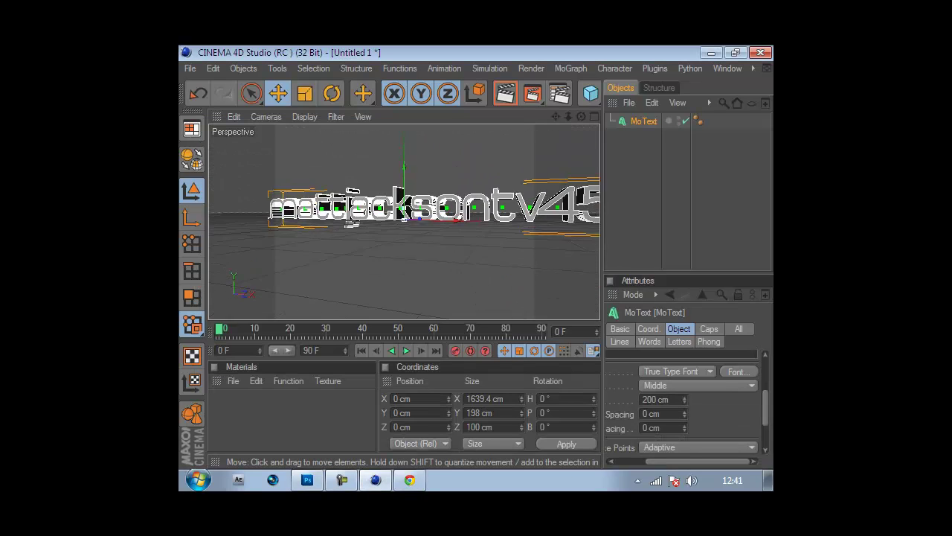
{"action": "left_click", "coordinate": [490, 177]}
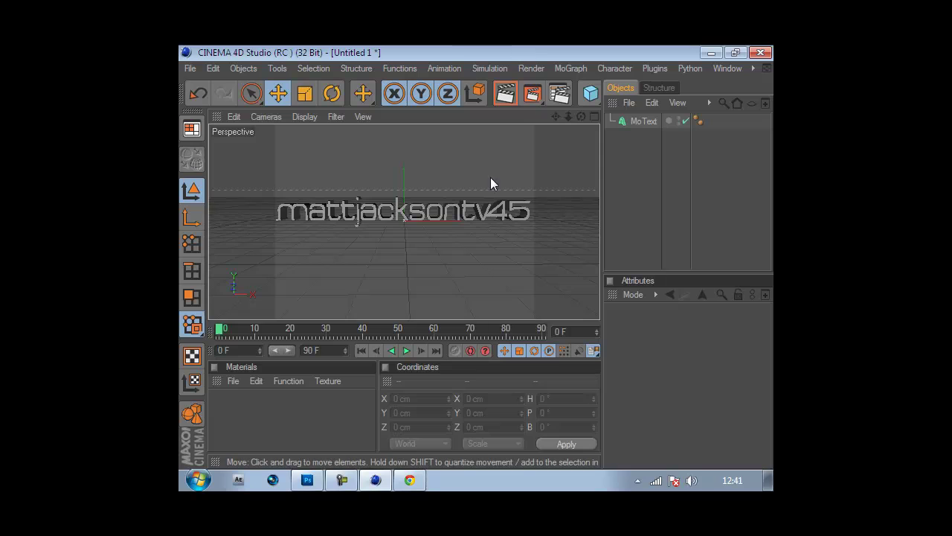
{"action": "left_click", "coordinate": [233, 381]}
{"action": "left_click", "coordinate": [255, 202]}
{"action": "double_click", "coordinate": [226, 406]}
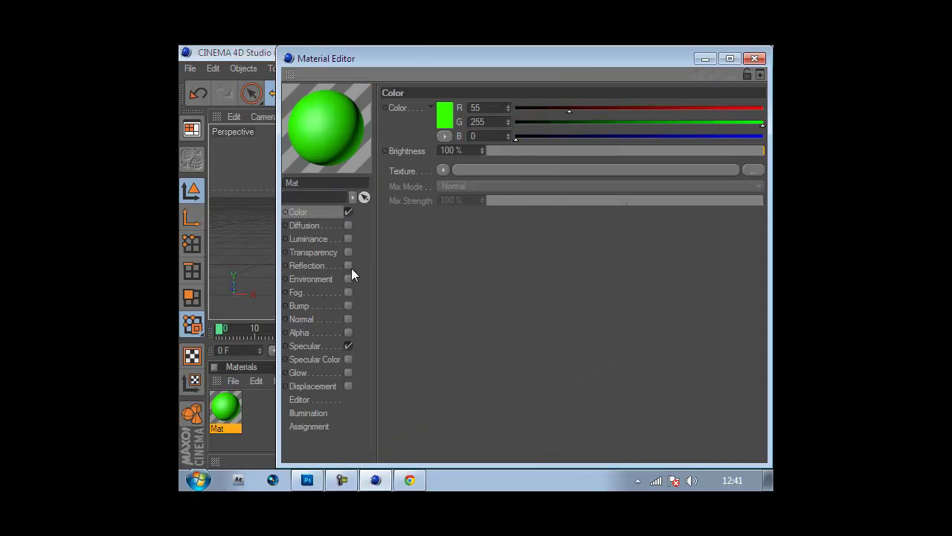
Set Mat's reflection texture to a Colorizer shader and render a preview
{"action": "left_click", "coordinate": [465, 356]}
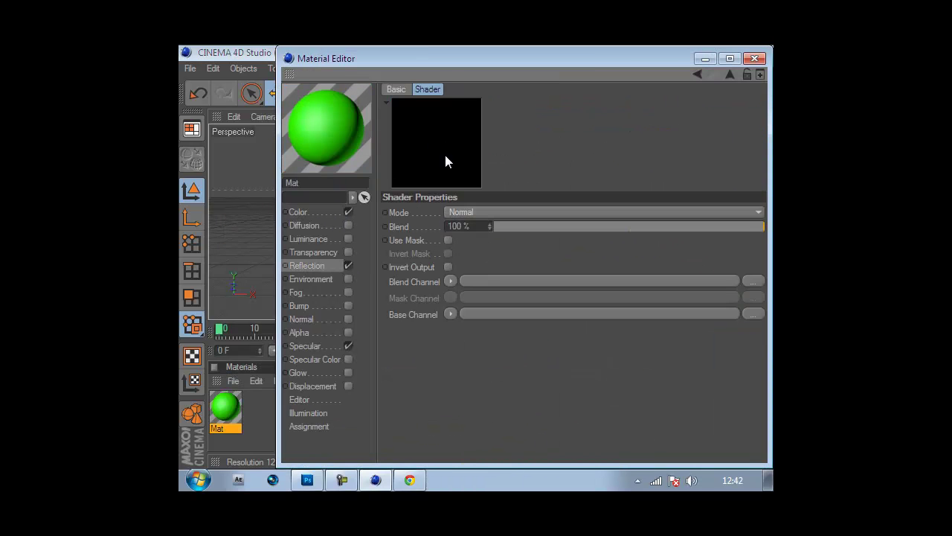
{"action": "left_click", "coordinate": [758, 226]}
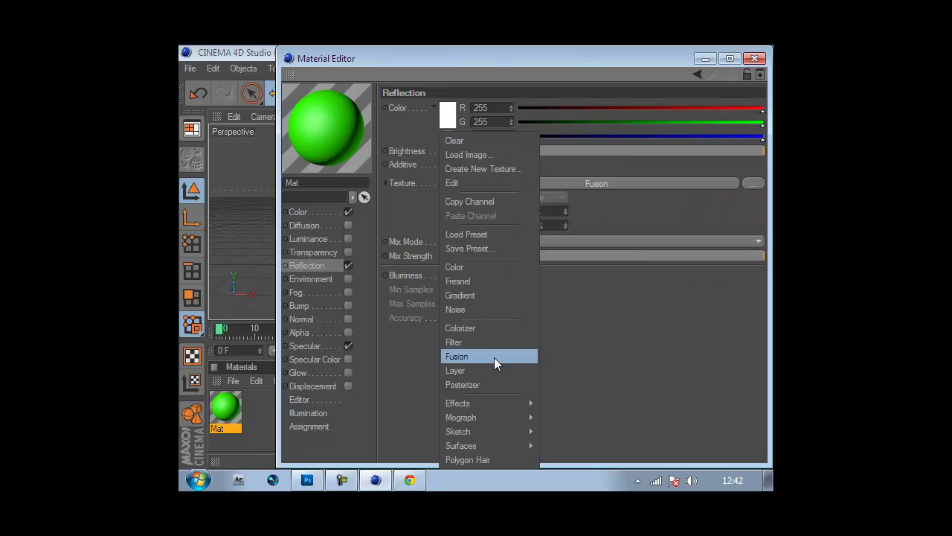
{"action": "left_click", "coordinate": [571, 265]}
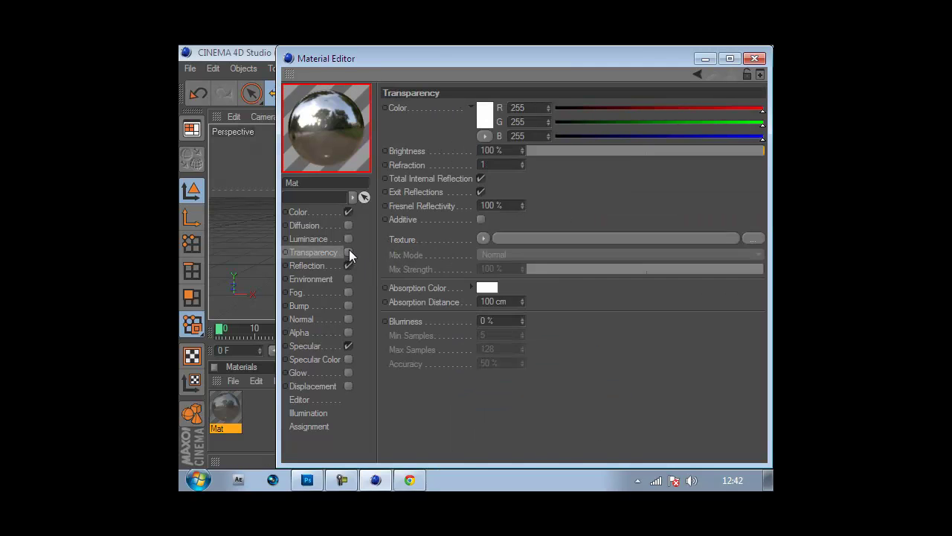
{"action": "left_click", "coordinate": [476, 327]}
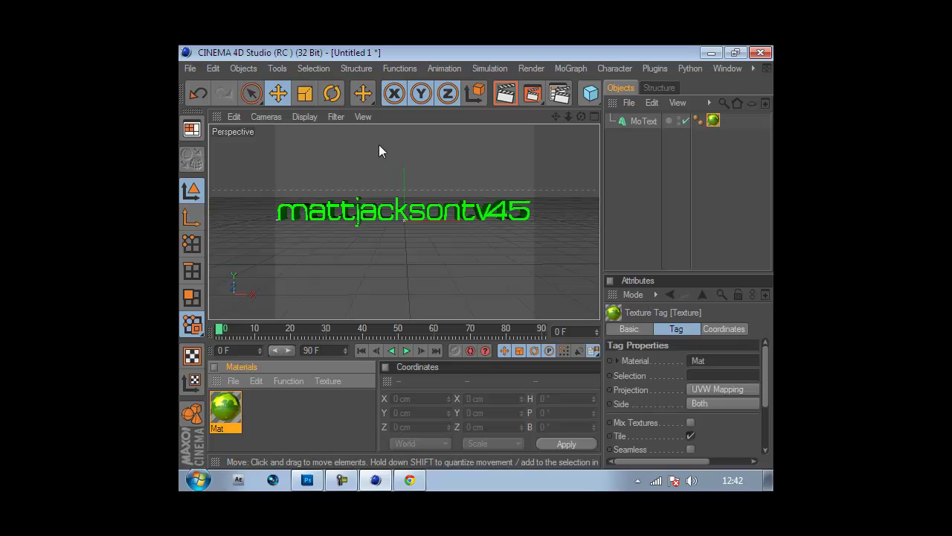
{"action": "key", "text": "ctrl+r"}
Add a light below and in front of the text and render to check it
{"action": "left_click", "coordinate": [482, 186]}
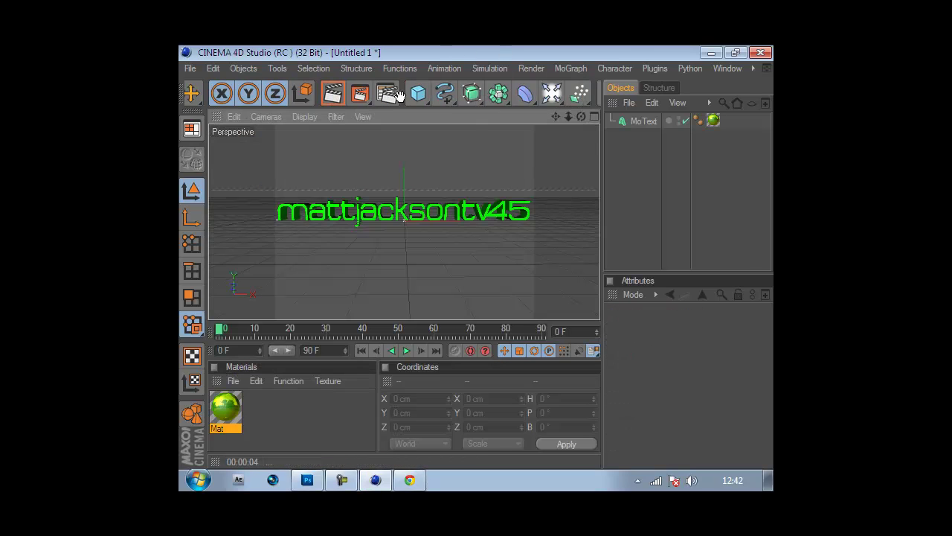
{"action": "scroll", "coordinate": [447, 93], "scroll_direction": "down", "scroll_amount": 3}
{"action": "left_click_drag", "start_coordinate": [551, 93], "coordinate": [574, 106]}
{"action": "left_click_drag", "start_coordinate": [404, 220], "coordinate": [402, 247]}
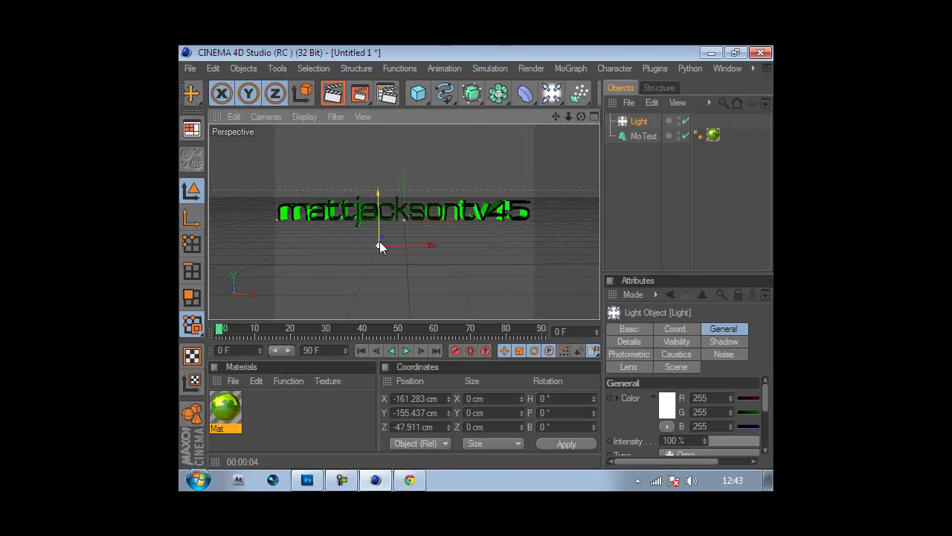
{"action": "left_click", "coordinate": [331, 94]}
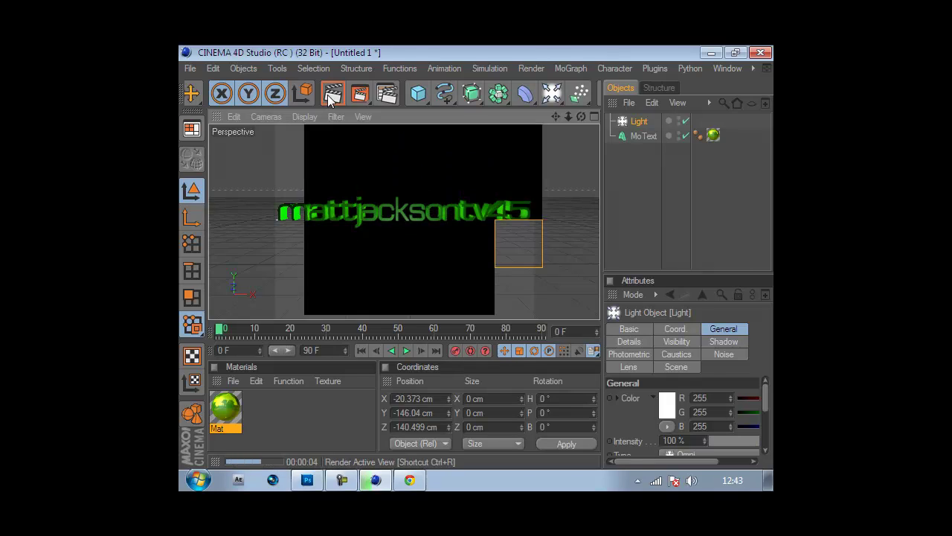
Add an Explosion deformer under MoText at 7% strength and render a preview
{"action": "left_click", "coordinate": [564, 90]}
{"action": "left_click", "coordinate": [454, 132]}
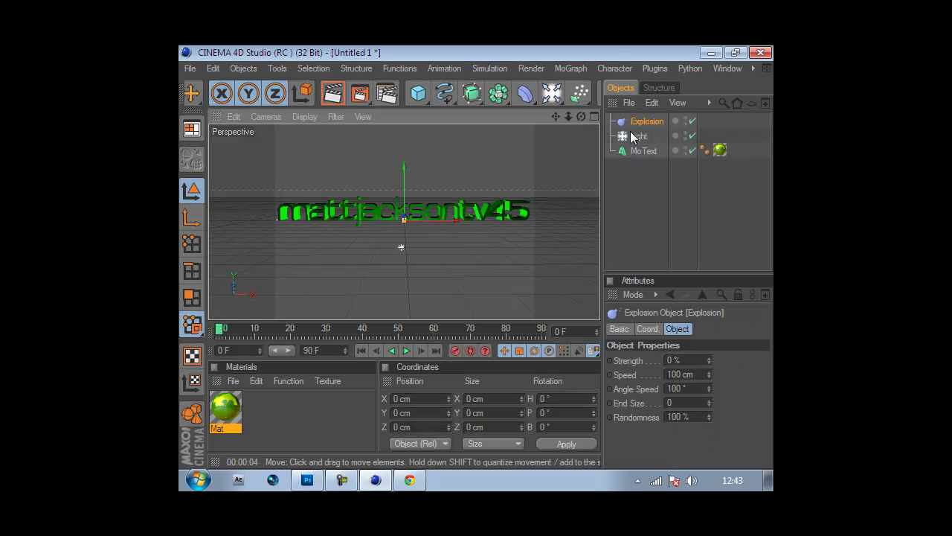
{"action": "left_click_drag", "start_coordinate": [644, 121], "coordinate": [642, 137]}
{"action": "left_click_drag", "start_coordinate": [404, 221], "coordinate": [401, 247]}
{"action": "left_click_drag", "start_coordinate": [707, 356], "coordinate": [708, 346]}
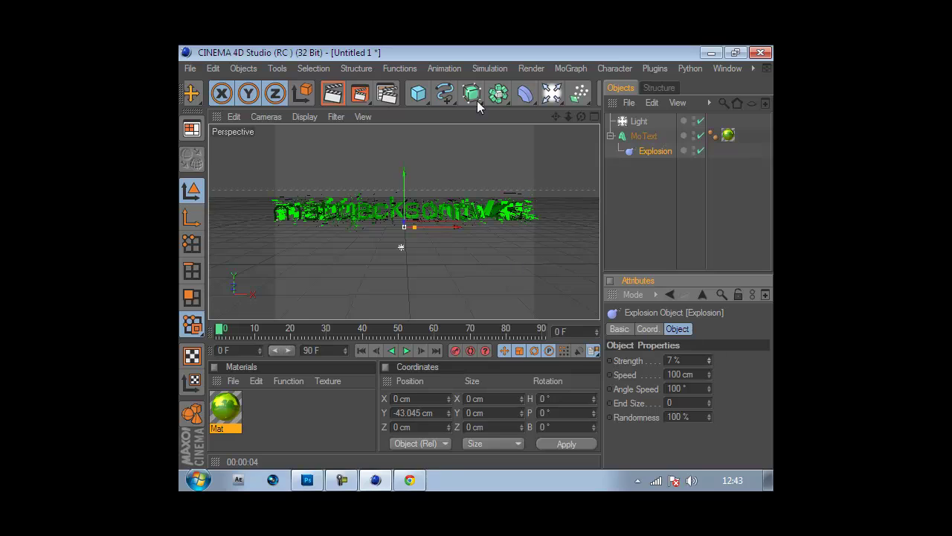
{"action": "left_click", "coordinate": [333, 93]}
Play a related YouTube music video, then return to the 3D scene
{"action": "left_click", "coordinate": [376, 480]}
{"action": "scroll", "coordinate": [684, 298], "scroll_direction": "down", "scroll_amount": 5}
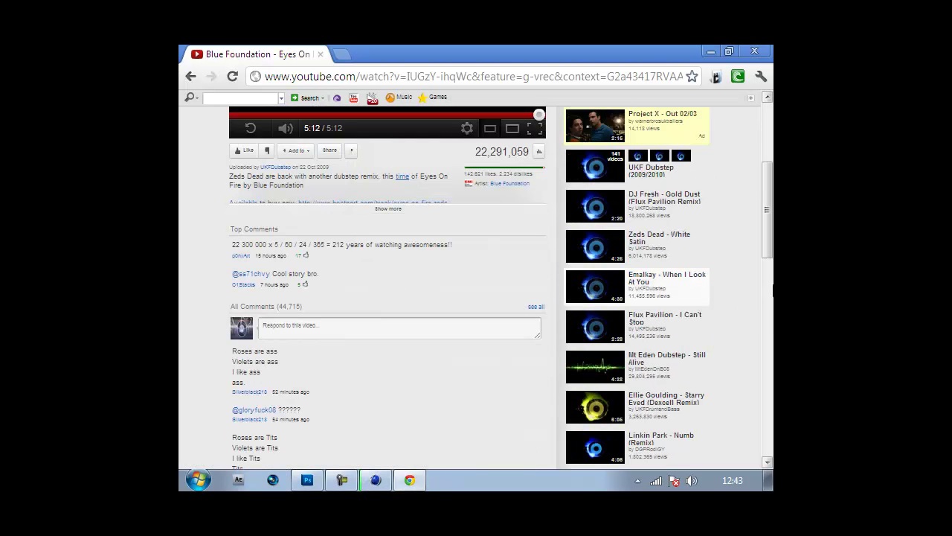
{"action": "scroll", "coordinate": [684, 335], "scroll_direction": "down", "scroll_amount": 5}
{"action": "left_click", "coordinate": [684, 383]}
{"action": "left_click", "coordinate": [375, 482]}
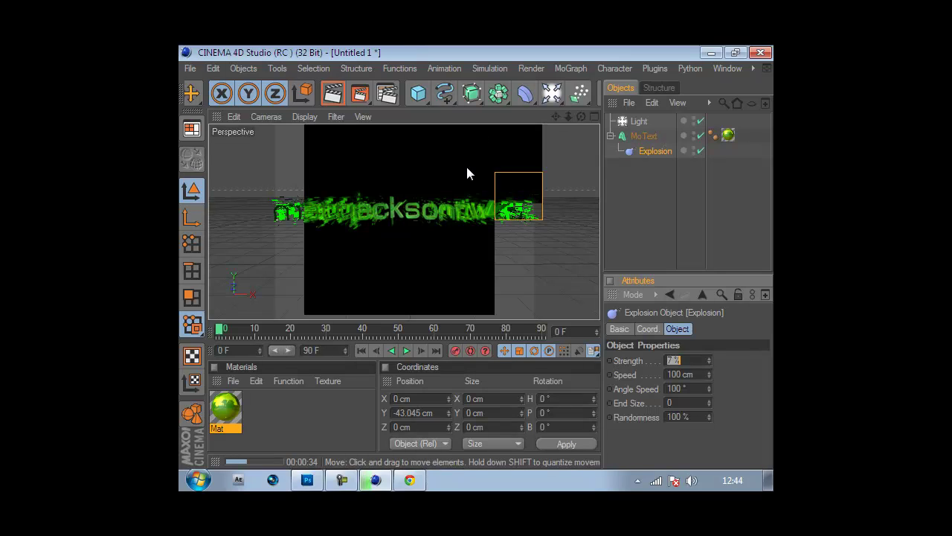
Swap the Explosion deformer for a Melt deformer at 0% strength, then delete it
{"action": "key", "text": "Delete"}
{"action": "left_click", "coordinate": [526, 93]}
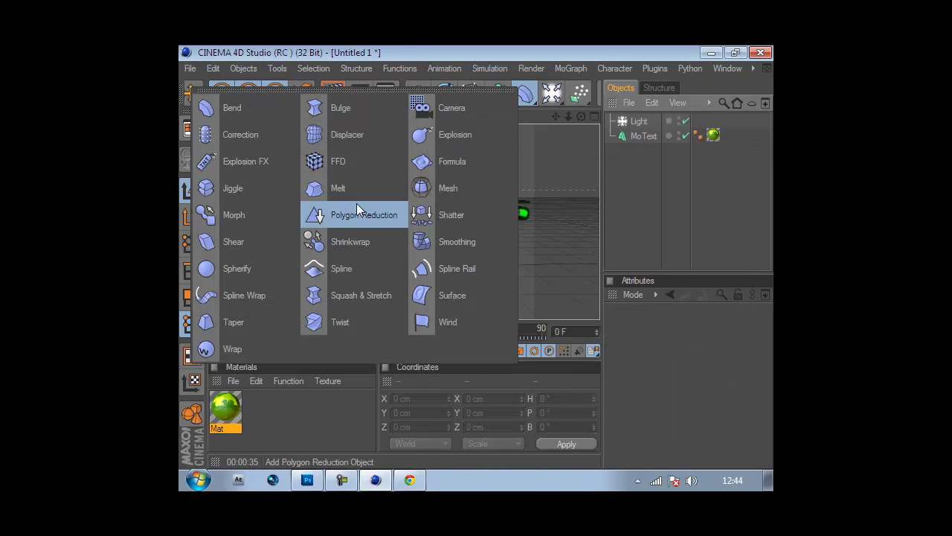
{"action": "left_click", "coordinate": [344, 189]}
{"action": "left_click_drag", "start_coordinate": [736, 361], "coordinate": [736, 387]}
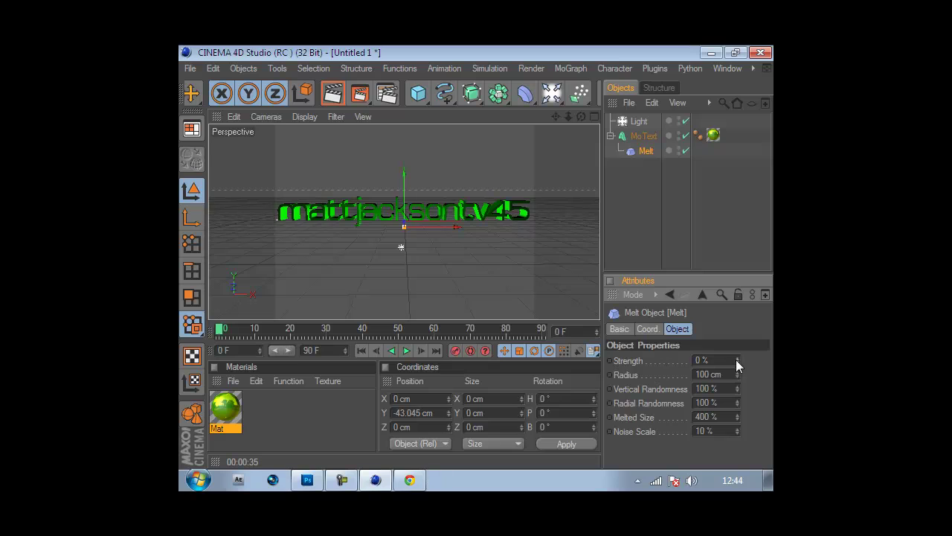
{"action": "key", "text": "Delete"}
Add Explosion FX under MoText, lower its Time to about 7%, and render
{"action": "left_click", "coordinate": [525, 93]}
{"action": "left_click", "coordinate": [255, 160]}
{"action": "left_click_drag", "start_coordinate": [404, 156], "coordinate": [403, 180]}
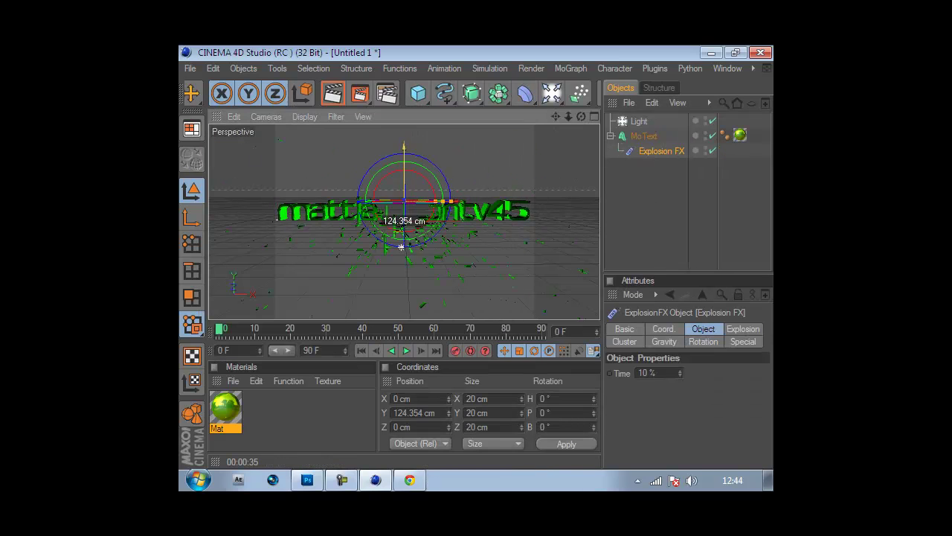
{"action": "left_click_drag", "start_coordinate": [679, 373], "coordinate": [679, 380]}
{"action": "left_click", "coordinate": [333, 93]}
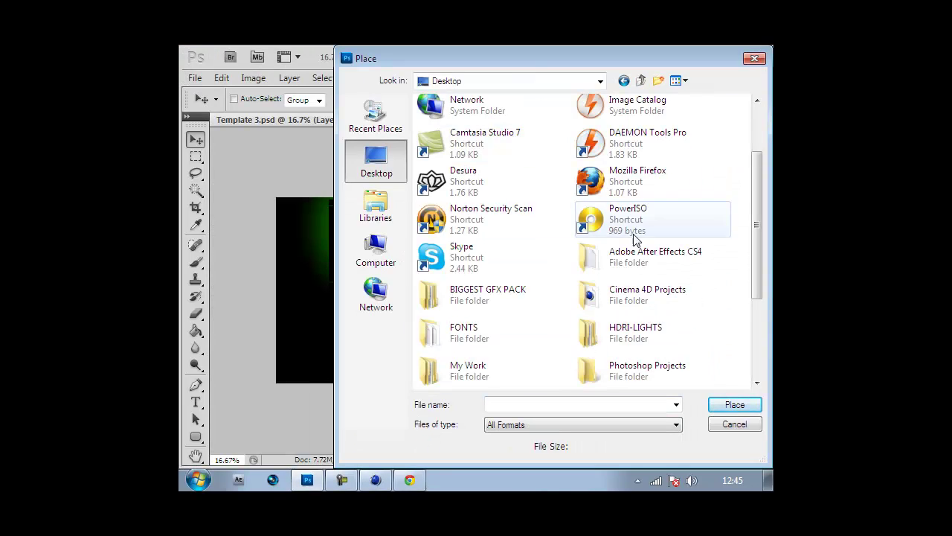
Place the rendered text image from Pictures into Template 3
{"action": "left_click", "coordinate": [376, 208]}
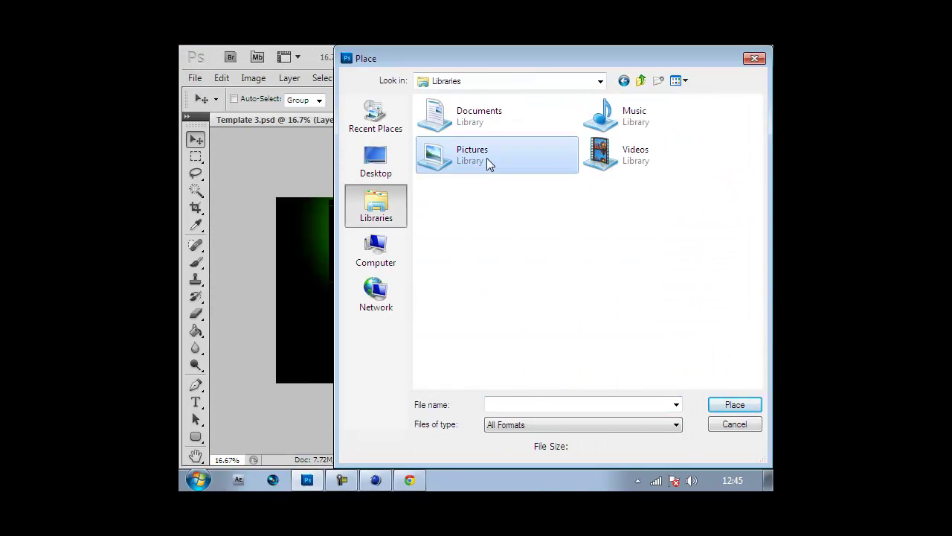
{"action": "double_click", "coordinate": [486, 160]}
{"action": "left_click", "coordinate": [546, 155]}
{"action": "double_click", "coordinate": [546, 156]}
{"action": "key", "text": "Return"}
Flip the text horizontally, rotate it 90°, move it left, and rasterize the layer
{"action": "left_click", "coordinate": [222, 77]}
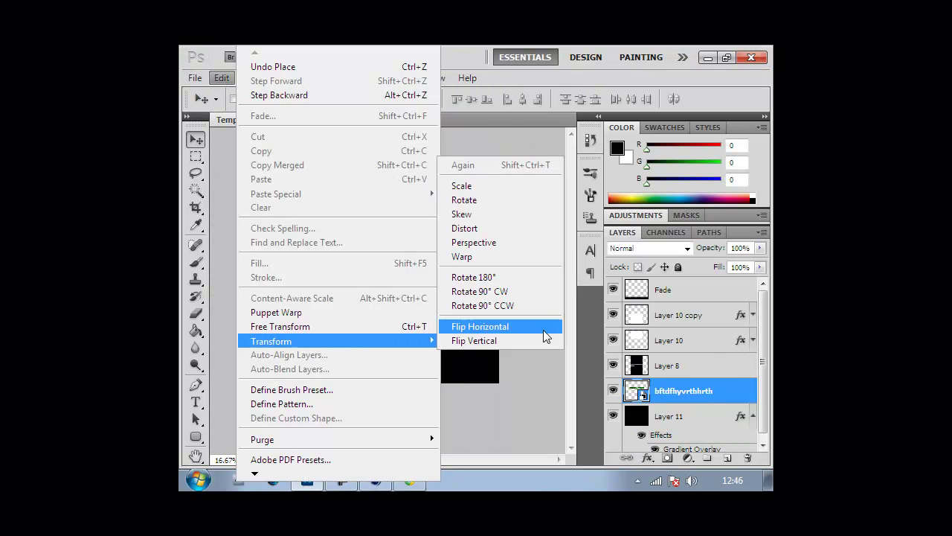
{"action": "left_click", "coordinate": [546, 335]}
{"action": "left_click_drag", "start_coordinate": [387, 283], "coordinate": [330, 272]}
{"action": "left_click", "coordinate": [222, 78]}
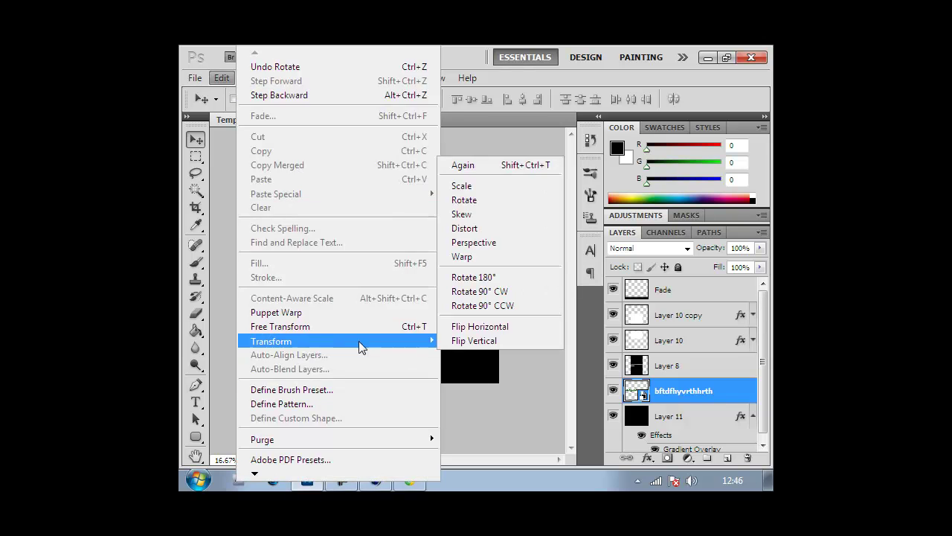
{"action": "left_click", "coordinate": [551, 305]}
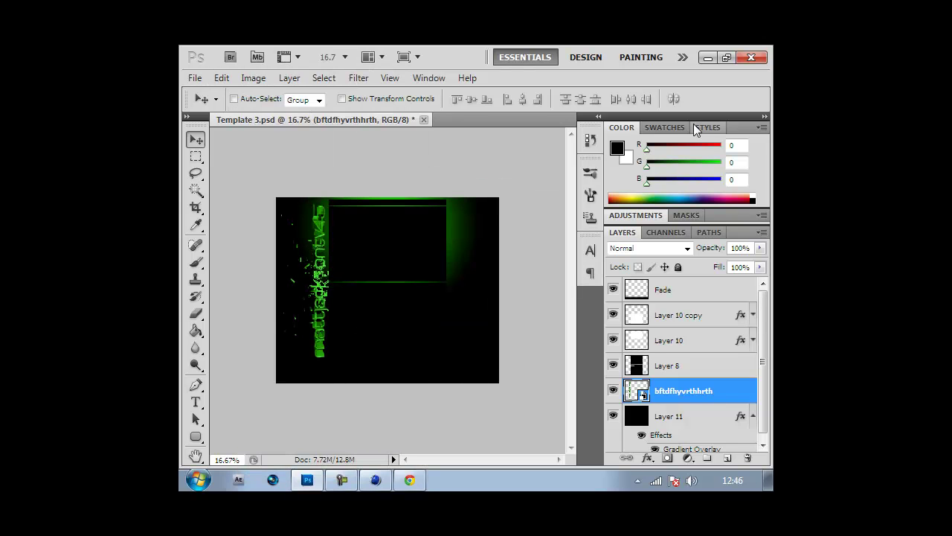
{"action": "right_click", "coordinate": [700, 391]}
{"action": "left_click", "coordinate": [609, 229]}
Search Google Images for 'ps3 controller'
{"action": "key", "text": "alt+Tab"}
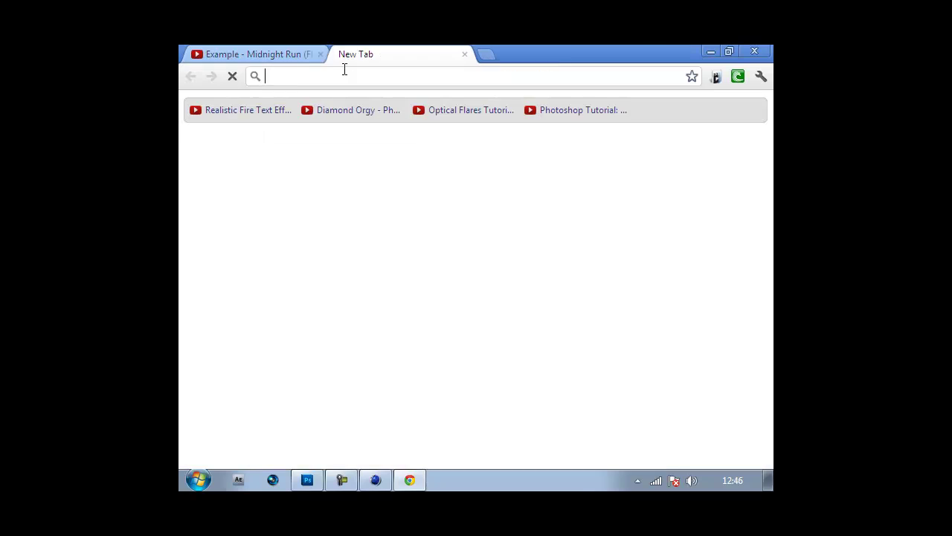
{"action": "left_click", "coordinate": [253, 53]}
{"action": "left_click", "coordinate": [370, 51]}
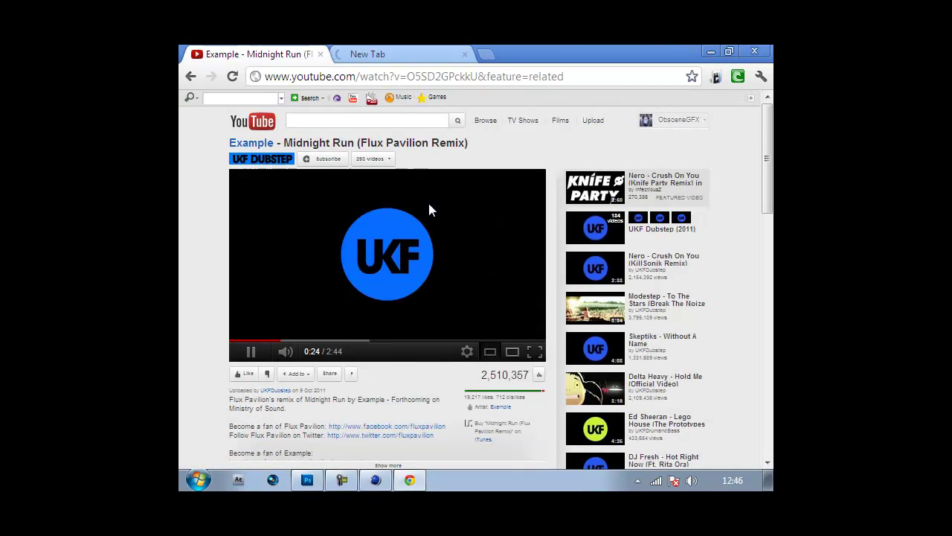
{"action": "left_click", "coordinate": [428, 203]}
{"action": "left_click", "coordinate": [272, 114]}
{"action": "type", "text": "ps3 controller"}
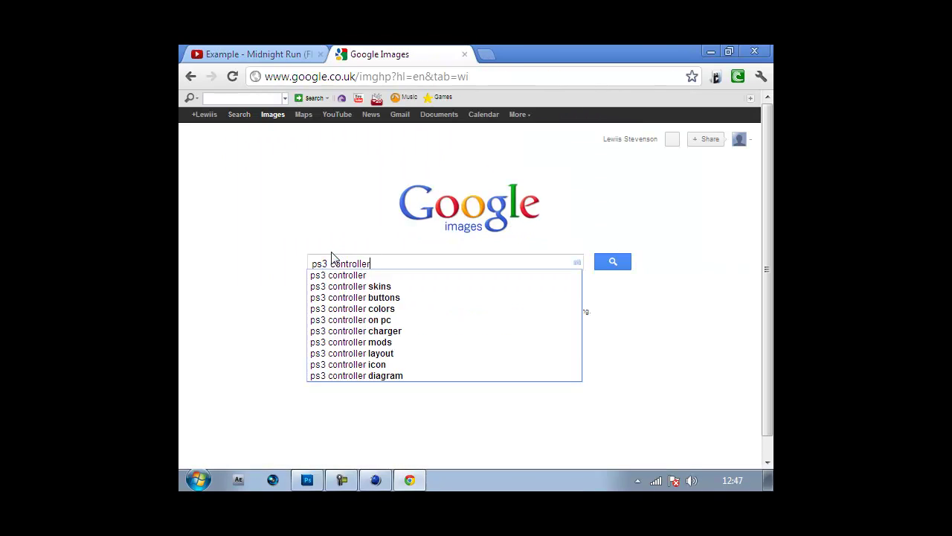
{"action": "key", "text": "Return"}
Paste a PS3 controller image into the template, tilted at the top right
{"action": "left_click", "coordinate": [537, 245]}
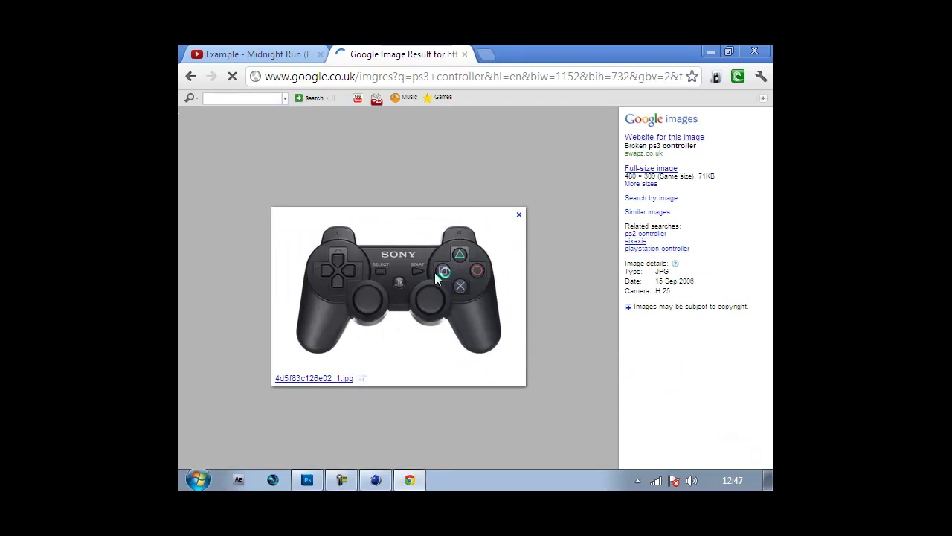
{"action": "right_click", "coordinate": [434, 274]}
{"action": "left_click", "coordinate": [461, 317]}
{"action": "key", "text": "alt+Tab"}
{"action": "key", "text": "ctrl+v"}
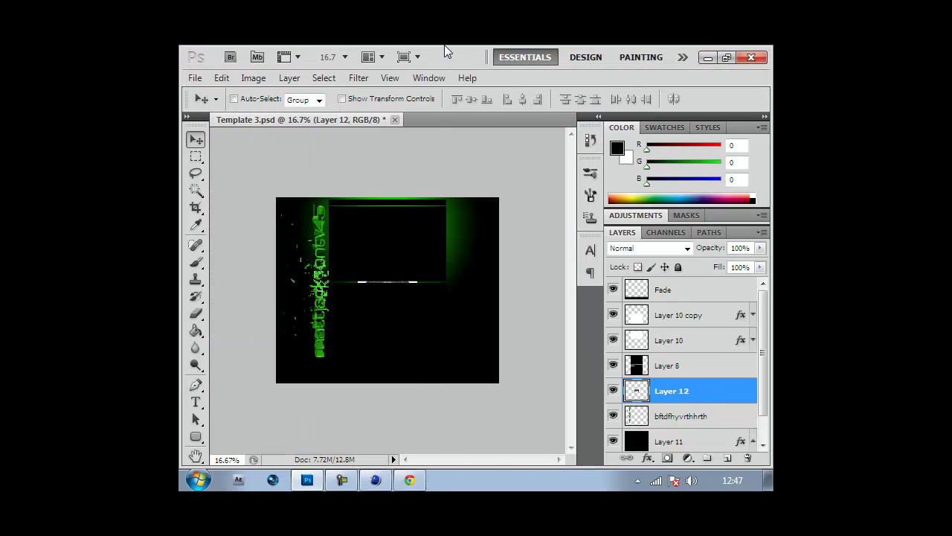
{"action": "key", "text": "w"}
{"action": "key", "text": "ctrl+t"}
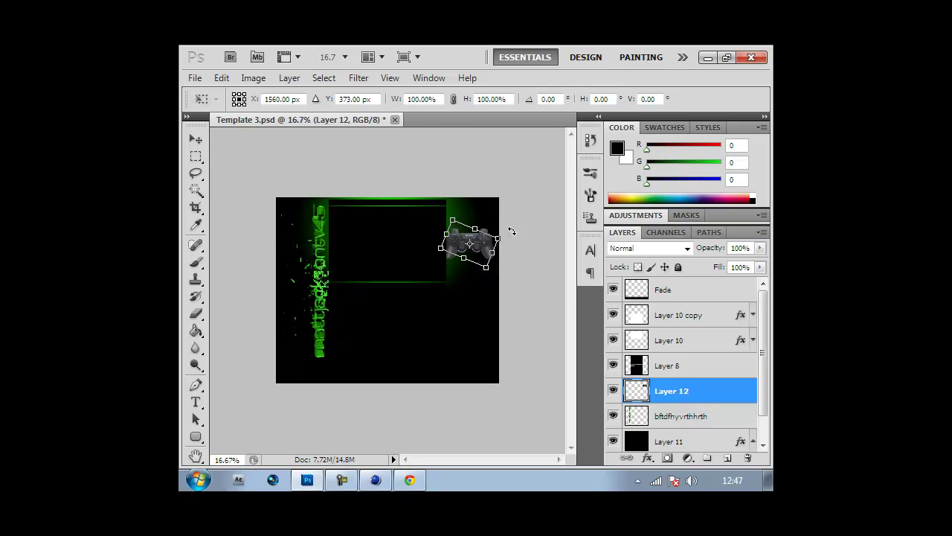
{"action": "left_click_drag", "start_coordinate": [510, 228], "coordinate": [459, 241]}
{"action": "key", "text": "Return"}
{"action": "key", "text": "v"}
Change the image search to 'xbox 360 controller'
{"action": "left_click", "coordinate": [410, 480]}
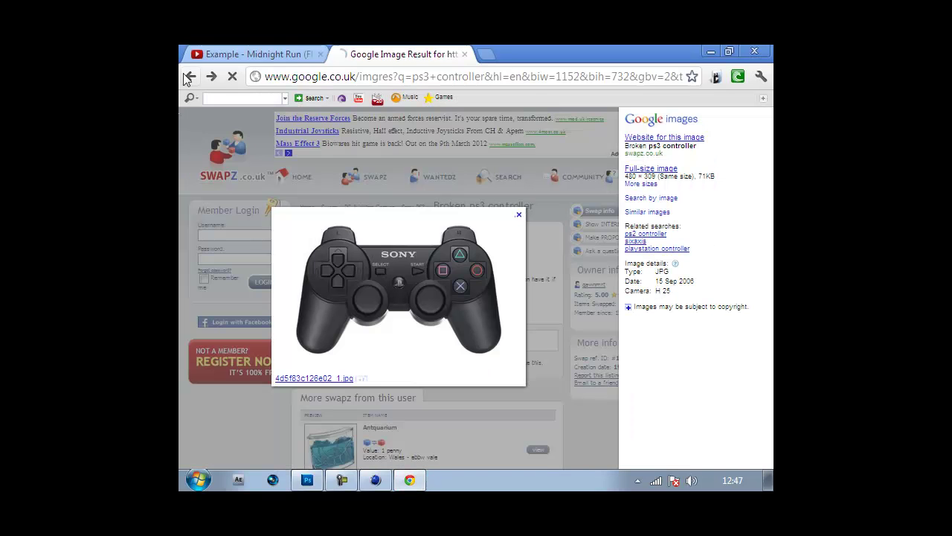
{"action": "left_click", "coordinate": [191, 76]}
{"action": "double_click", "coordinate": [277, 139]}
{"action": "type", "text": "xbox 360"}
{"action": "key", "text": "Return"}
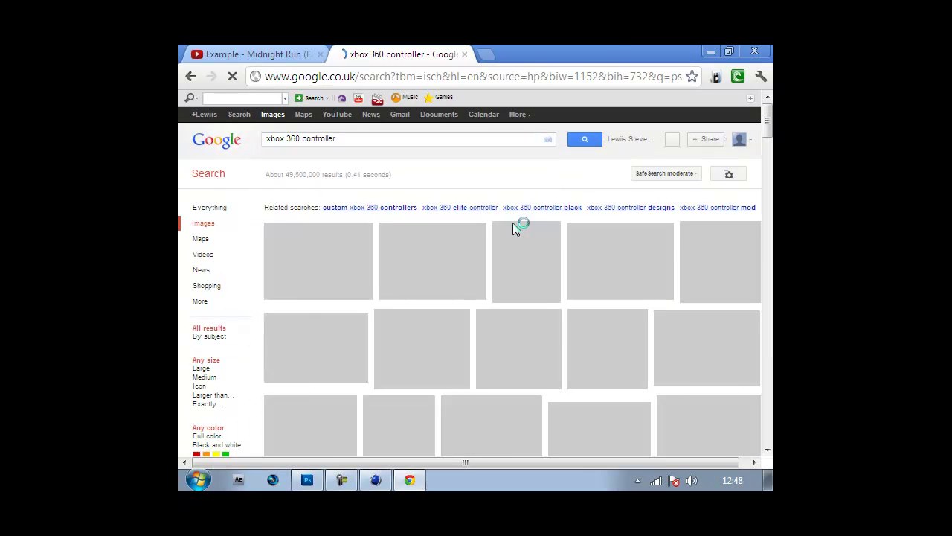
Bring an Xbox 360 controller into the template, delete its white background, and rotate it
{"action": "left_click", "coordinate": [452, 249]}
{"action": "left_click_drag", "start_coordinate": [225, 153], "coordinate": [284, 208]}
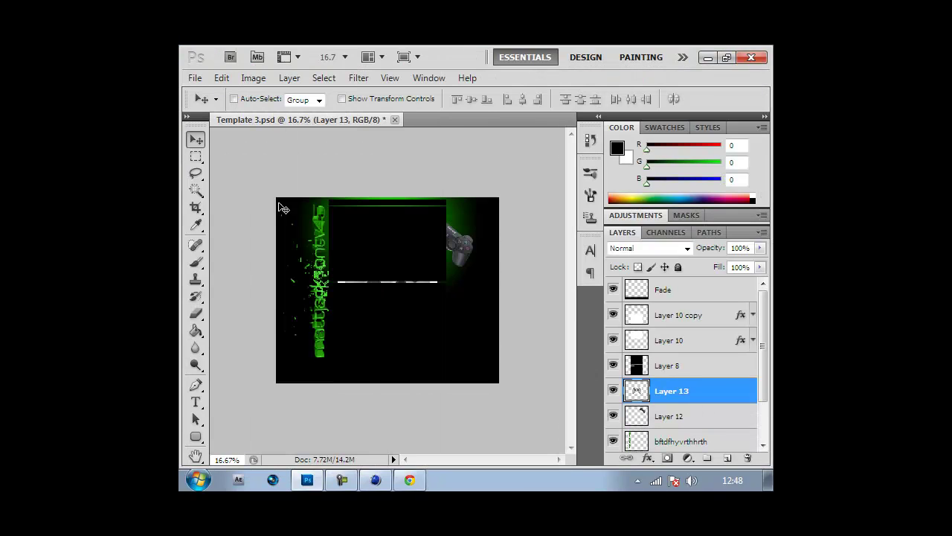
{"action": "mouse_move", "coordinate": [690, 400]}
{"action": "left_mouse_down"}
{"action": "mouse_move", "coordinate": [669, 315]}
{"action": "mouse_move", "coordinate": [700, 406]}
{"action": "left_mouse_up"}
{"action": "key", "text": "w"}
{"action": "key", "text": "Delete"}
{"action": "key", "text": "ctrl+d"}
{"action": "key", "text": "v"}
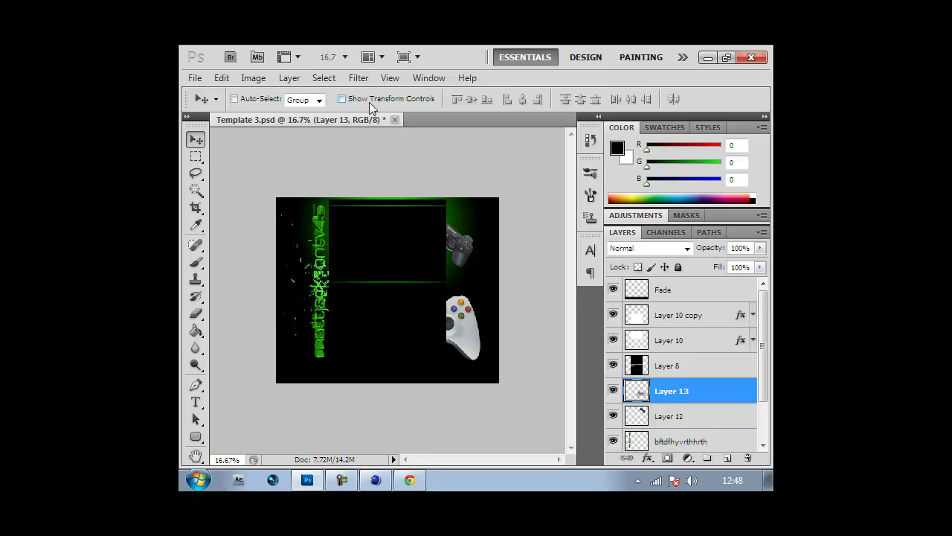
{"action": "key", "text": "ctrl+t"}
{"action": "left_click_drag", "start_coordinate": [456, 276], "coordinate": [451, 283]}
{"action": "key", "text": "Return"}
Search Google Images for 'mw3 logo' and copy a logo image
{"action": "left_click", "coordinate": [409, 480]}
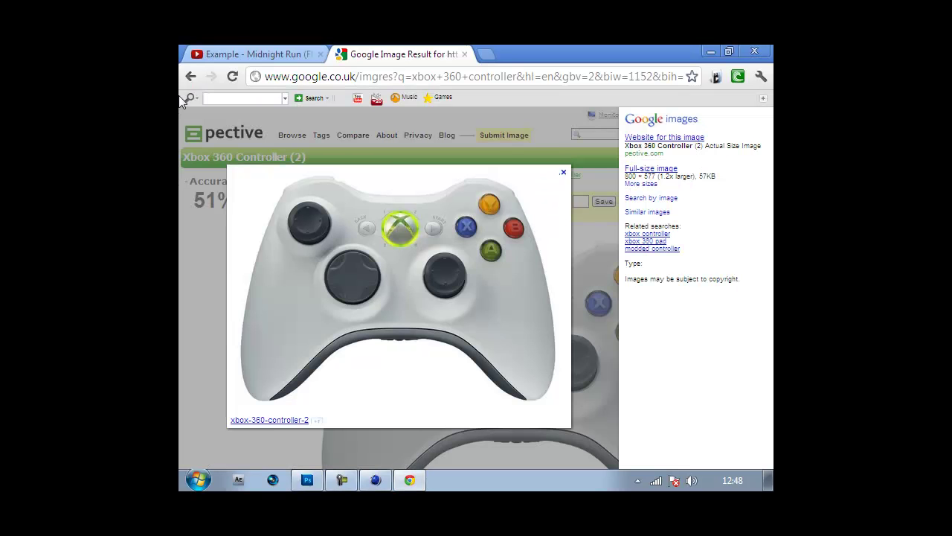
{"action": "left_click", "coordinate": [364, 136]}
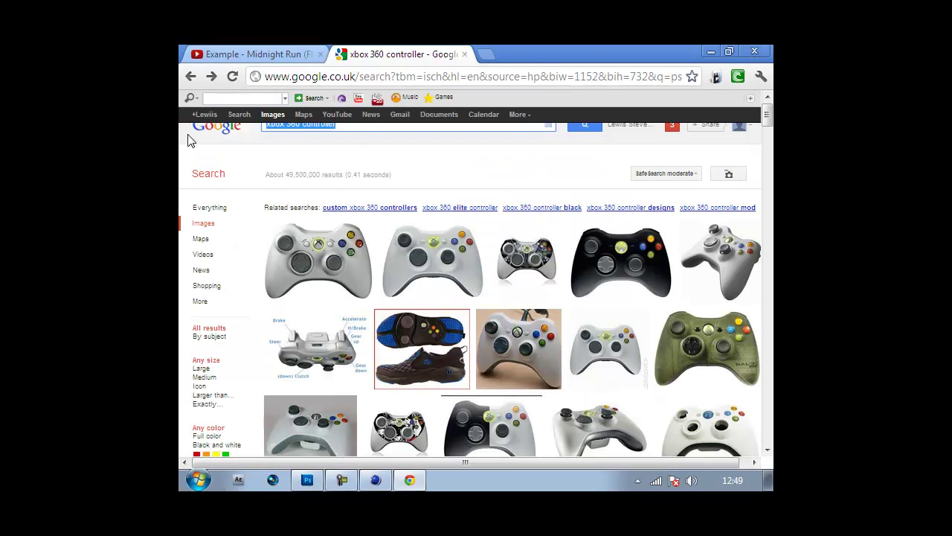
{"action": "type", "text": "mw3 logo"}
{"action": "key", "text": "Return"}
{"action": "left_click", "coordinate": [510, 413]}
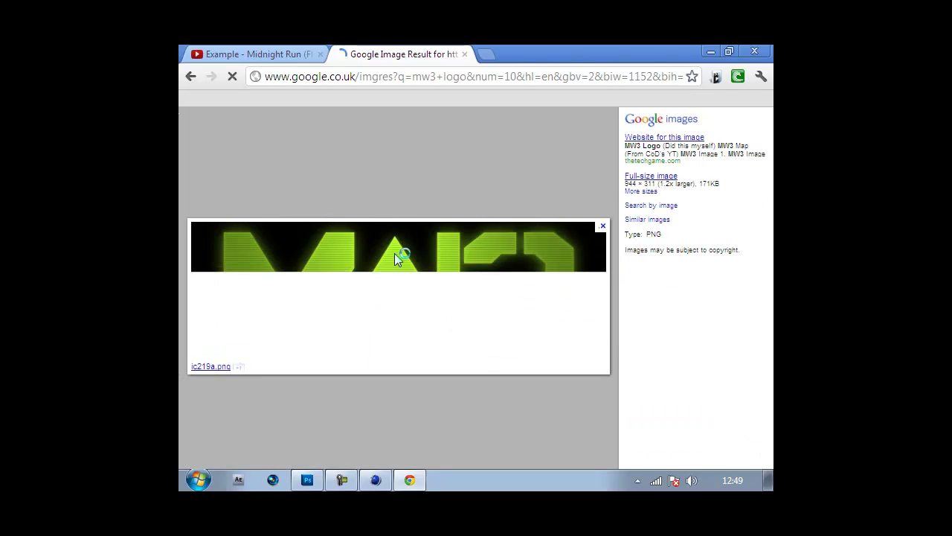
{"action": "left_click", "coordinate": [307, 479]}
{"action": "left_click", "coordinate": [222, 77]}
Paste the MW3 logo, turn it vertical, and try Overlay, Linear Dodge and Darker Color blends
{"action": "left_click", "coordinate": [442, 309]}
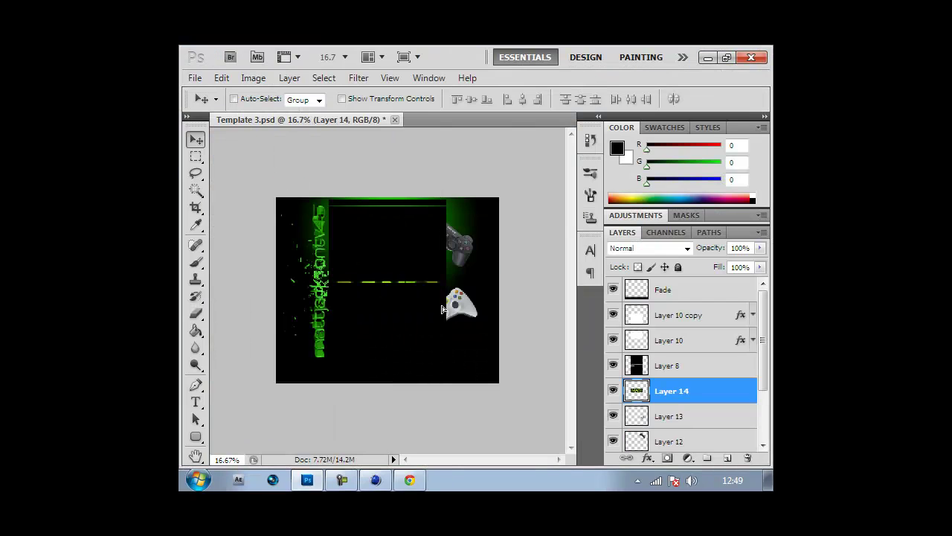
{"action": "key", "text": "w"}
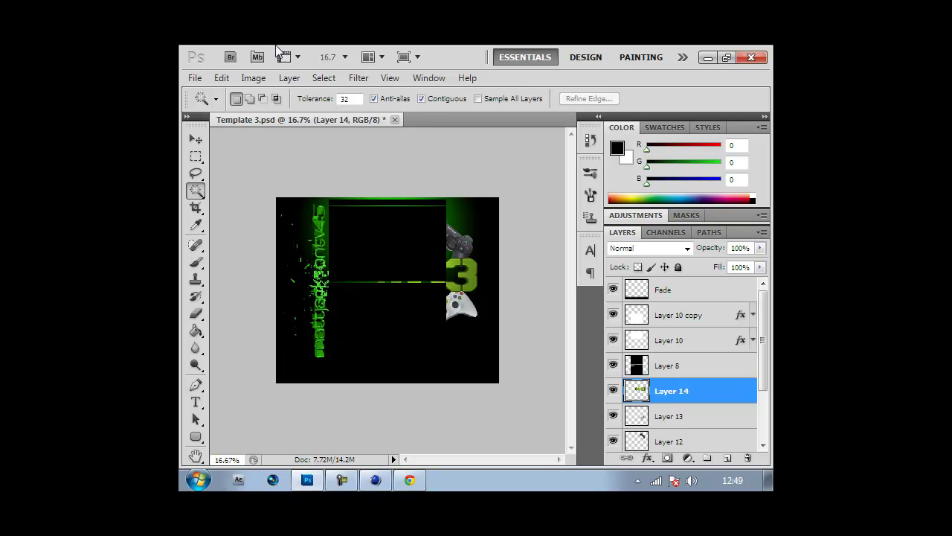
{"action": "key", "text": "v"}
{"action": "key", "text": "ctrl+t"}
{"action": "left_click", "coordinate": [631, 228]}
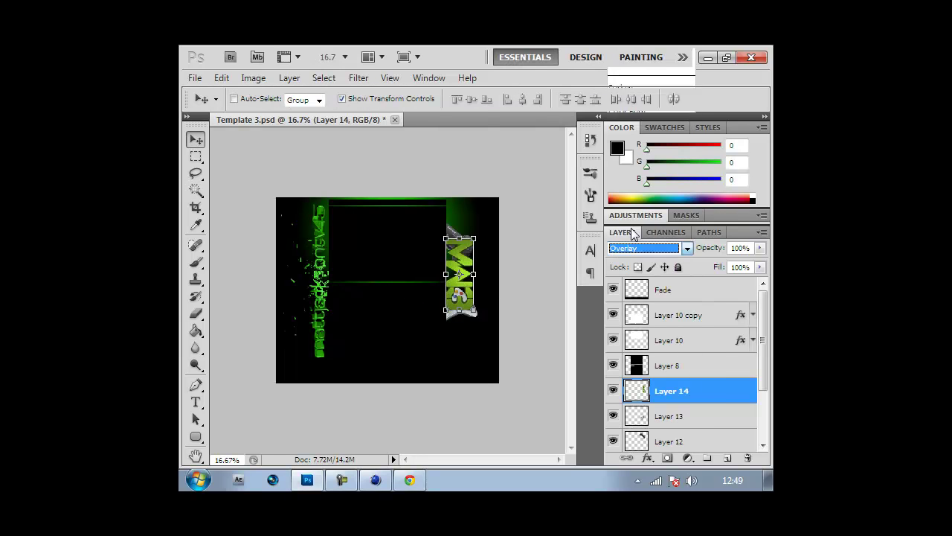
{"action": "left_click", "coordinate": [342, 98]}
{"action": "left_click", "coordinate": [666, 248]}
{"action": "left_click", "coordinate": [640, 323]}
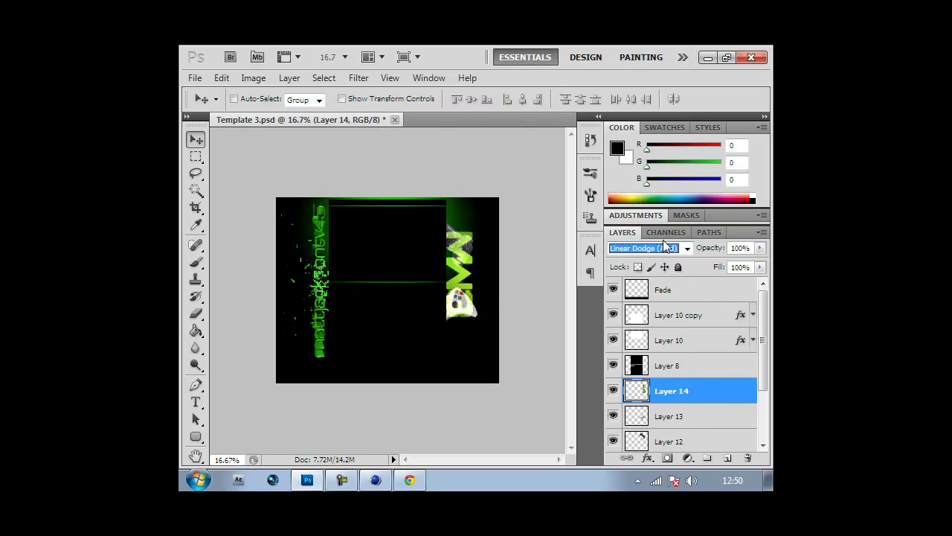
{"action": "key", "text": "Up"}
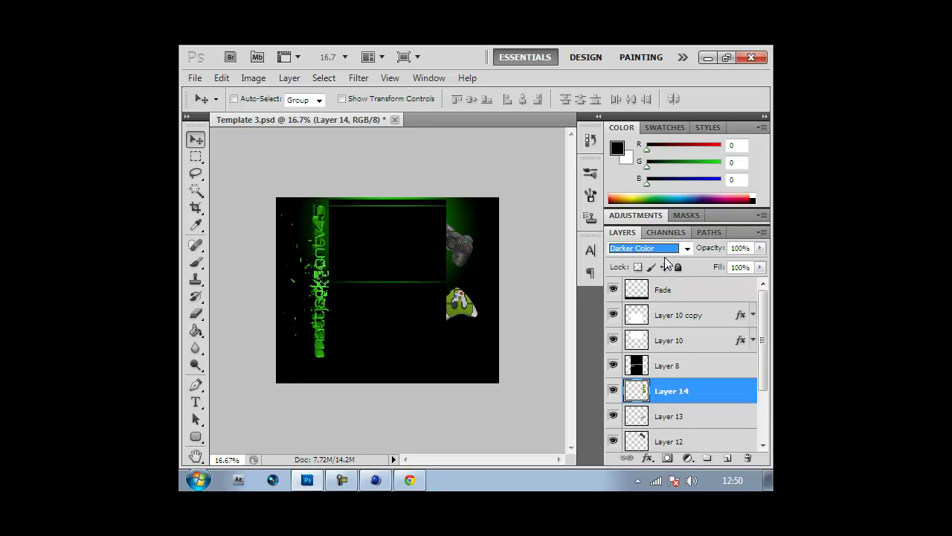
{"action": "key", "text": "e"}
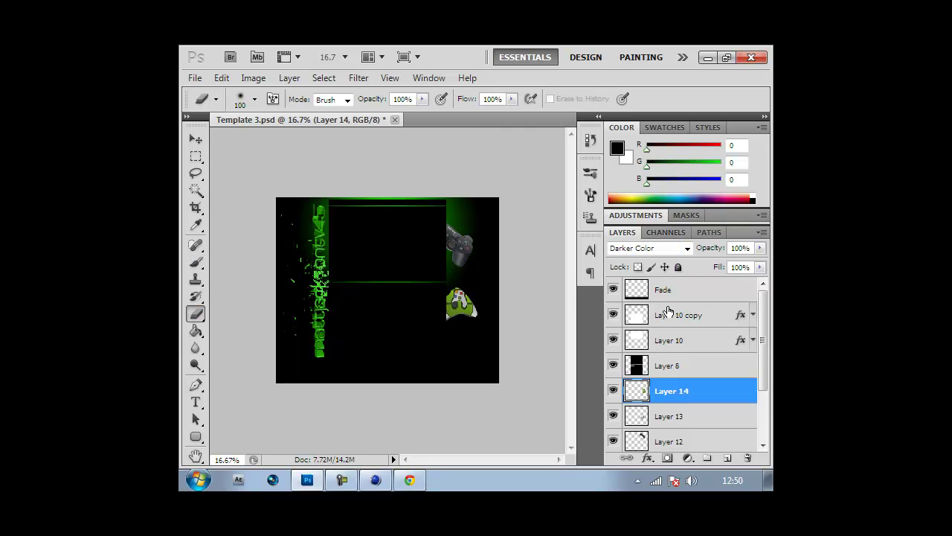
Paste the logo again, stand it upright at the right edge, and set Soft Light
{"action": "left_click", "coordinate": [222, 77]}
{"action": "left_click", "coordinate": [253, 179]}
{"action": "key", "text": "w"}
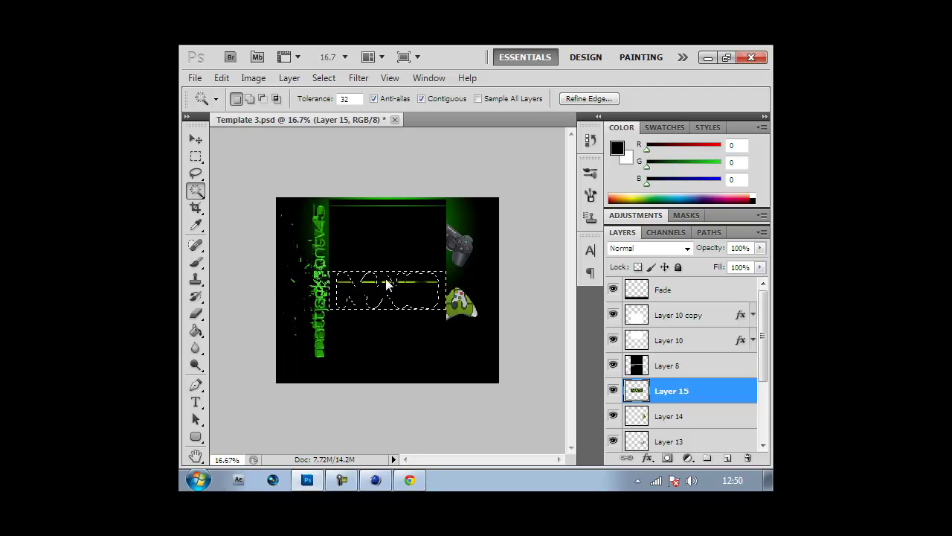
{"action": "key", "text": "v"}
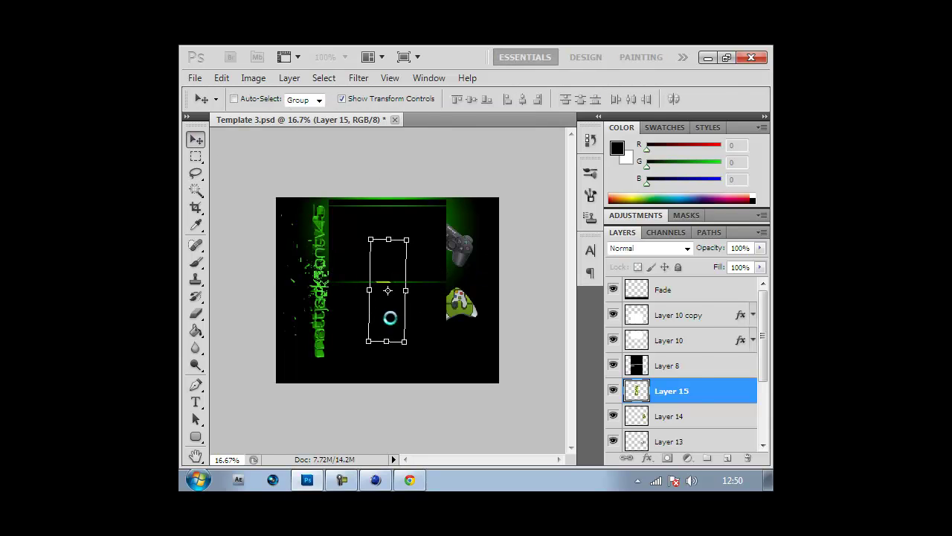
{"action": "left_click_drag", "start_coordinate": [387, 301], "coordinate": [458, 283]}
{"action": "left_click", "coordinate": [650, 248]}
{"action": "left_click", "coordinate": [623, 225]}
{"action": "key", "text": "e"}
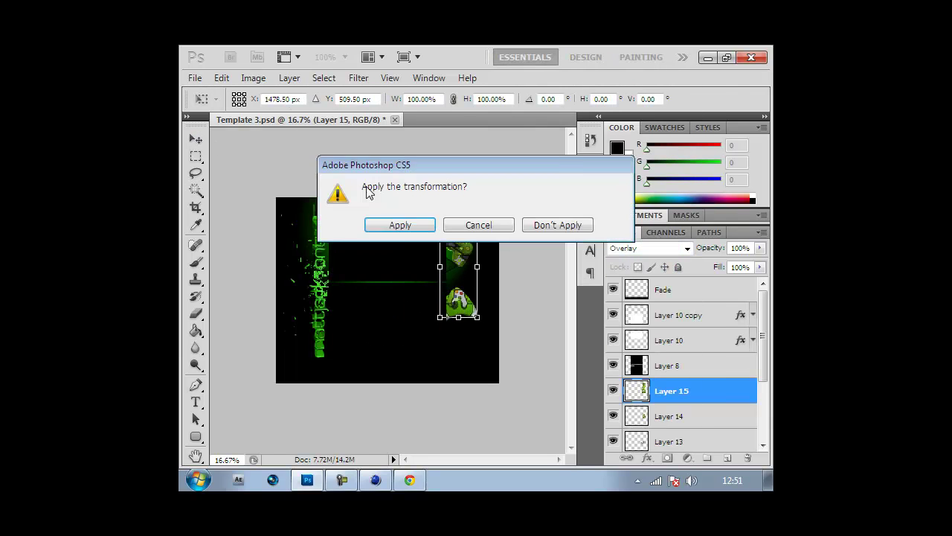
{"action": "left_click", "coordinate": [395, 225]}
{"action": "key", "text": "v"}
{"action": "left_click", "coordinate": [641, 248]}
{"action": "key", "text": "Down"}
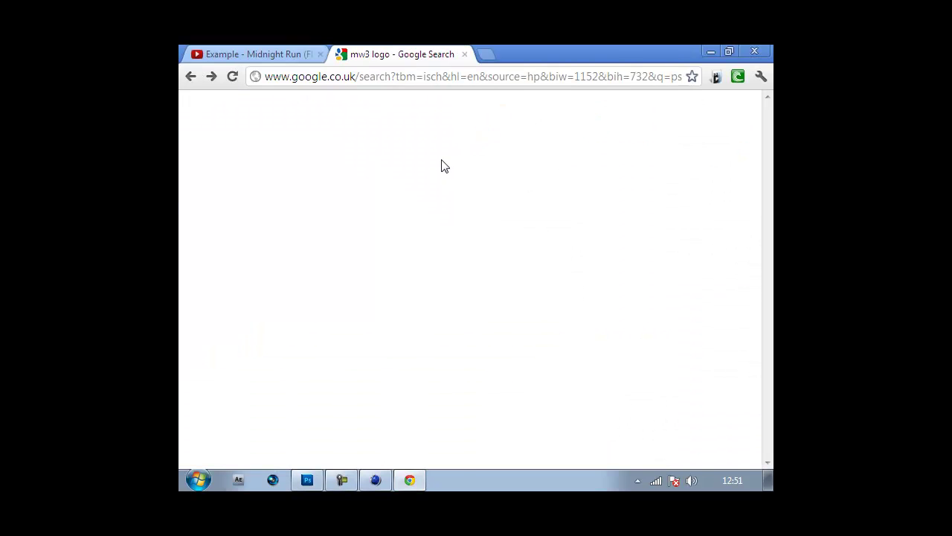
Search Google Images for 'sniper mw3' and open a sniper rifle picture's result page
{"action": "type", "text": "sniper mw3"}
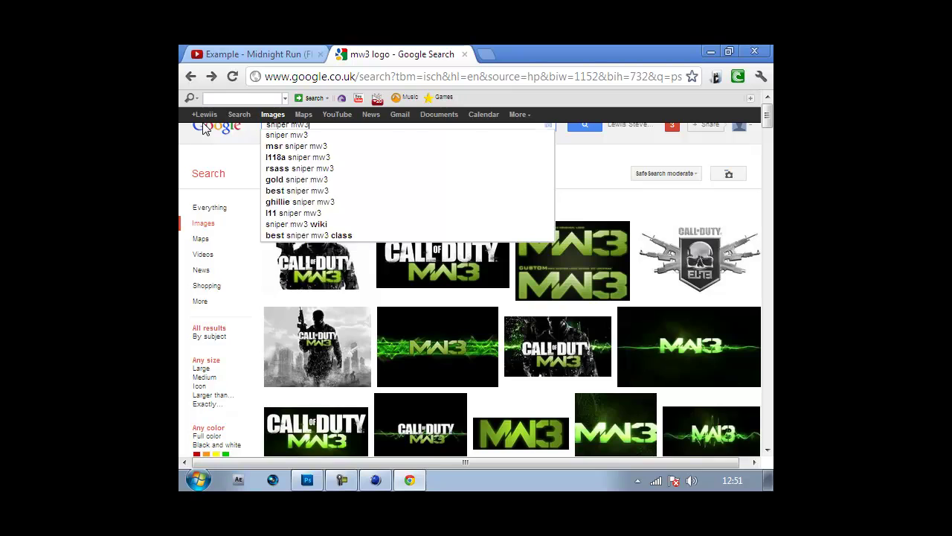
{"action": "key", "text": "Return"}
{"action": "scroll", "coordinate": [465, 359], "scroll_direction": "down", "scroll_amount": 5}
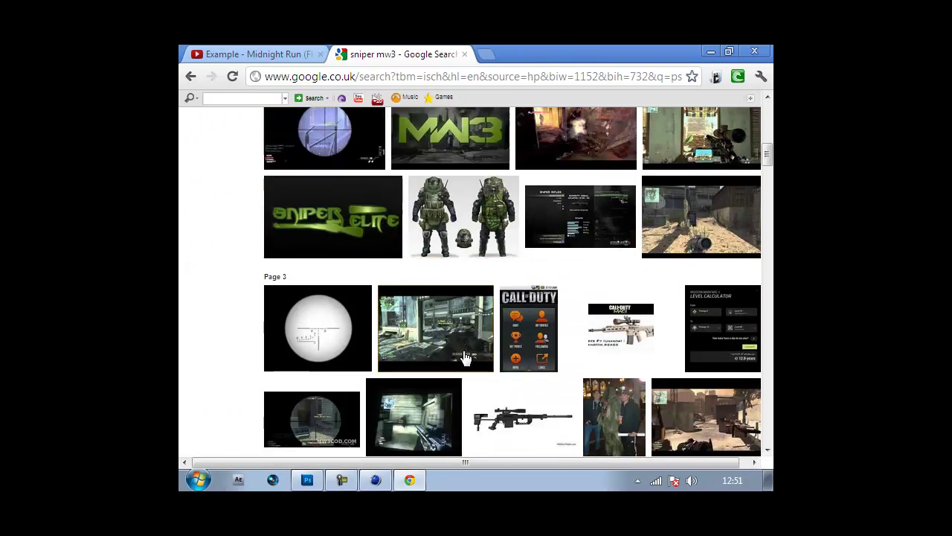
{"action": "left_click", "coordinate": [463, 357]}
{"action": "right_click", "coordinate": [421, 297]}
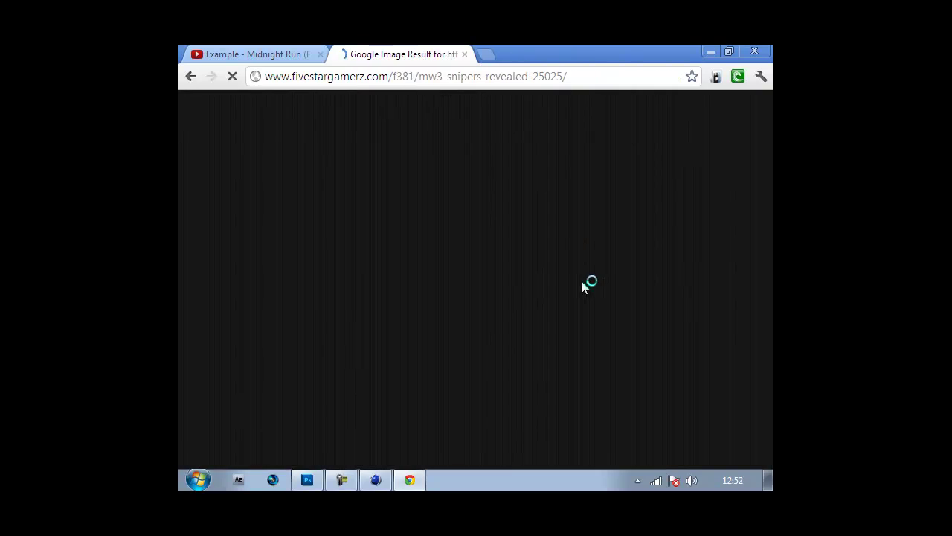
{"action": "key", "text": "alt+Left"}
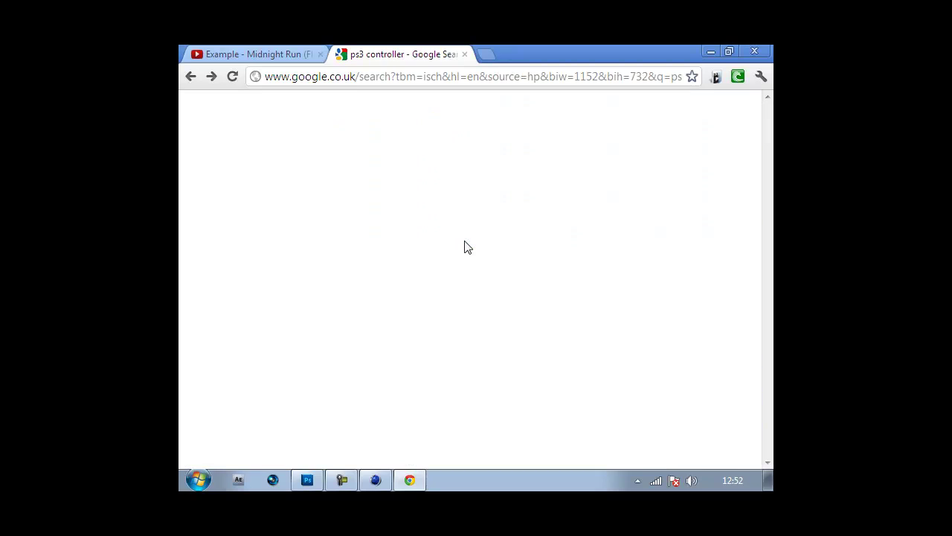
{"action": "key", "text": "alt+Right"}
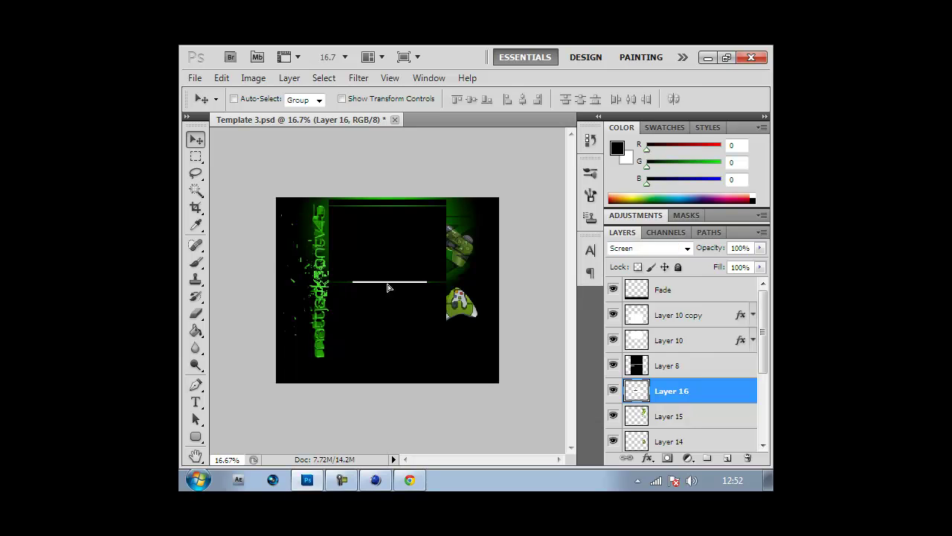
Remove the sniper rifle's white background and move the rifle to the top-right corner
{"action": "key", "text": "w"}
{"action": "left_click", "coordinate": [469, 286]}
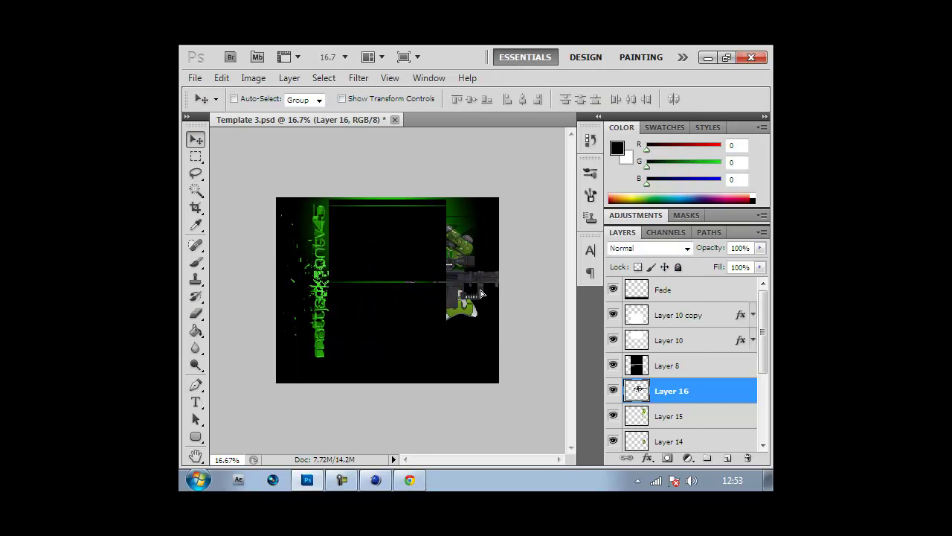
{"action": "scroll", "coordinate": [703, 427], "scroll_direction": "down", "scroll_amount": 2}
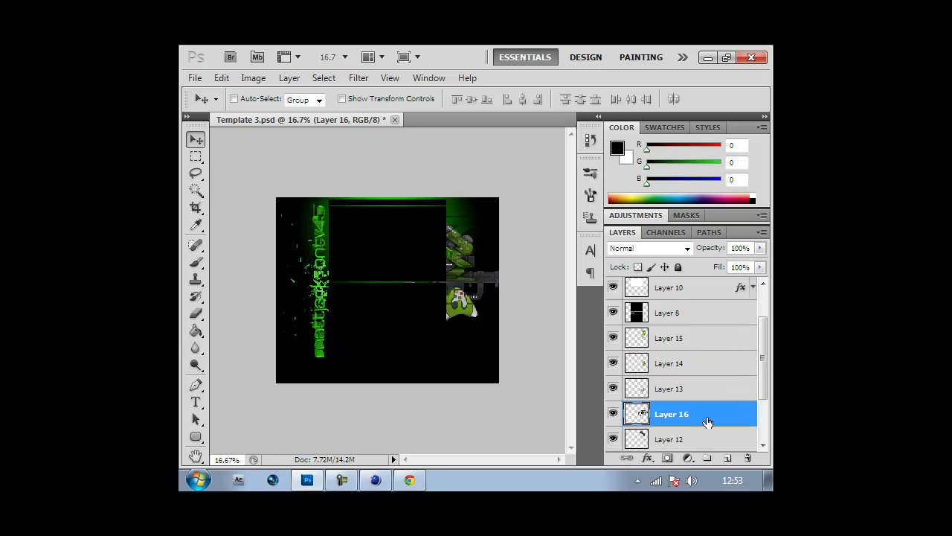
{"action": "left_click_drag", "start_coordinate": [483, 285], "coordinate": [419, 230]}
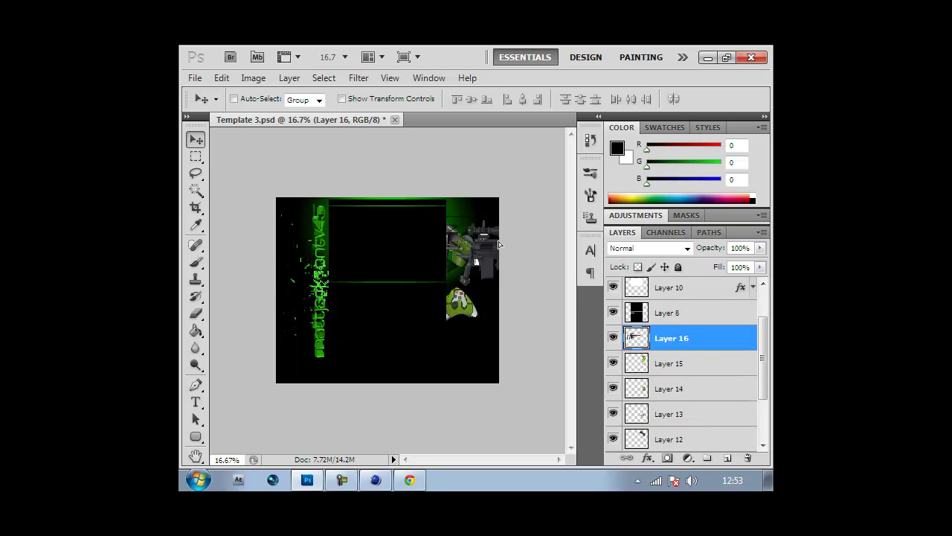
{"action": "left_click", "coordinate": [196, 313]}
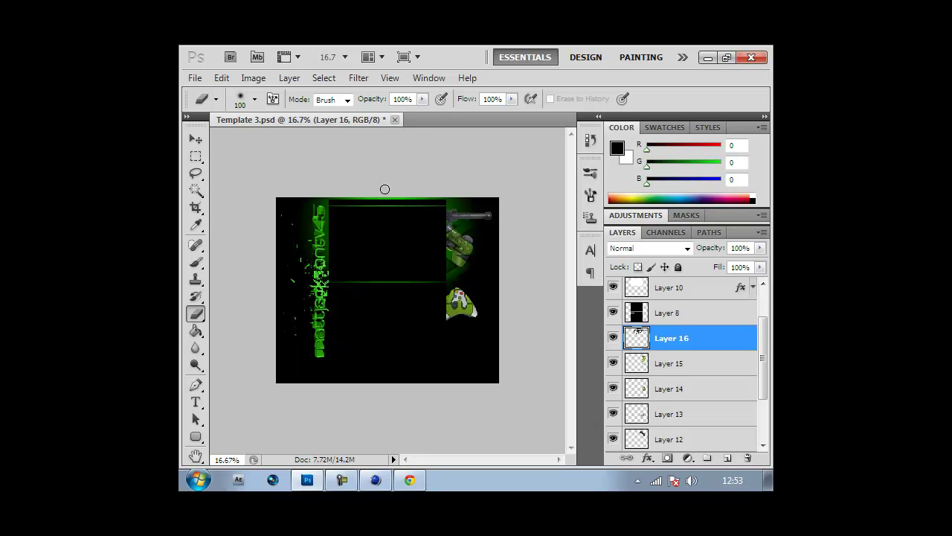
{"action": "key", "text": "v"}
{"action": "key", "text": "Delete"}
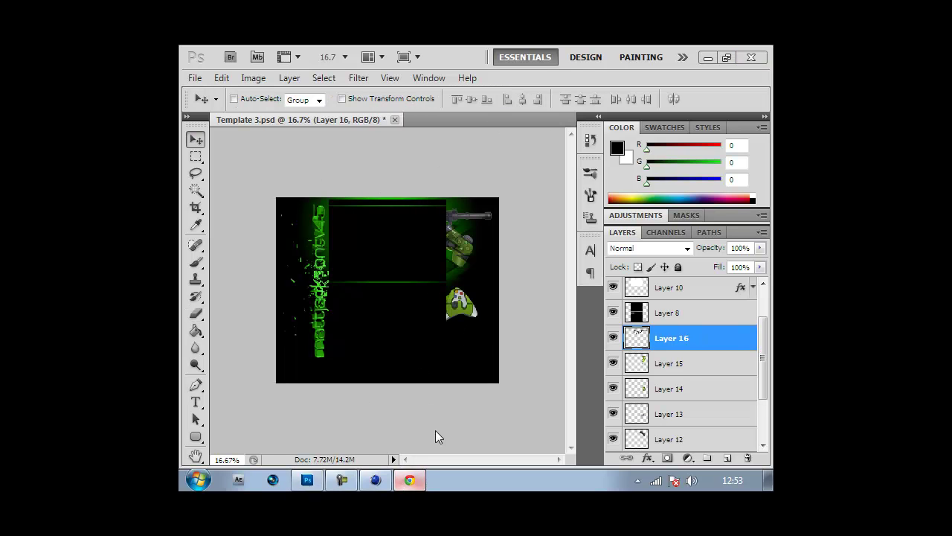
Copy an AK-47 image from a 'cod ak47' Google Images search and paste it into the template
{"action": "left_click", "coordinate": [410, 480]}
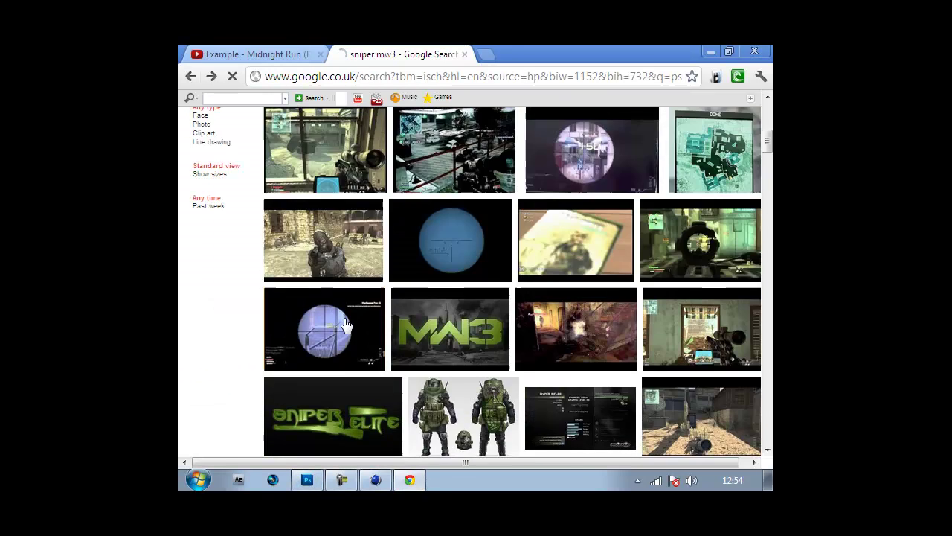
{"action": "type", "text": "cod ak47"}
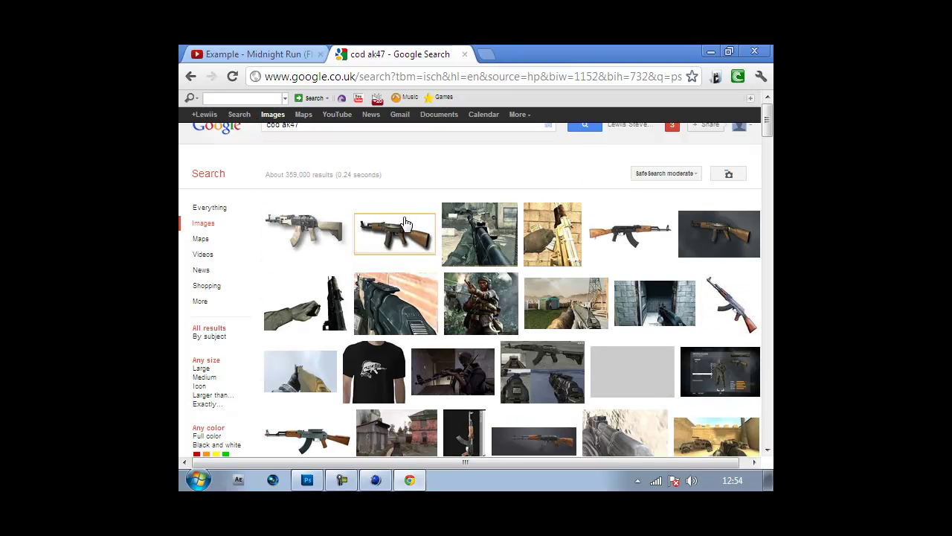
{"action": "left_click", "coordinate": [305, 223]}
{"action": "right_click", "coordinate": [385, 295]}
{"action": "left_click", "coordinate": [436, 330]}
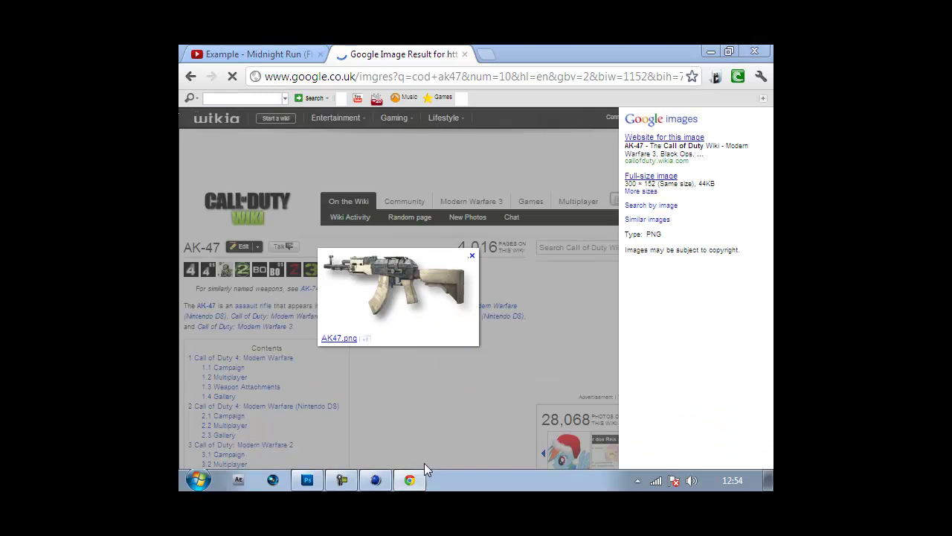
{"action": "left_click", "coordinate": [307, 479]}
{"action": "left_click", "coordinate": [221, 77]}
{"action": "left_click", "coordinate": [276, 181]}
{"action": "left_click", "coordinate": [390, 98]}
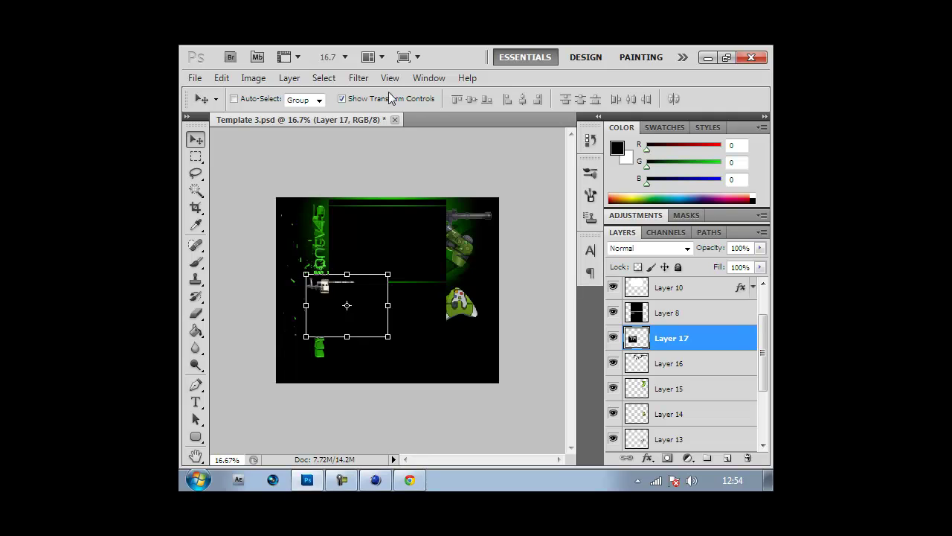
Move the AK-47 layer just above Layer 11, then resize the sniper rifle on Layer 16
{"action": "left_click_drag", "start_coordinate": [727, 370], "coordinate": [726, 375]}
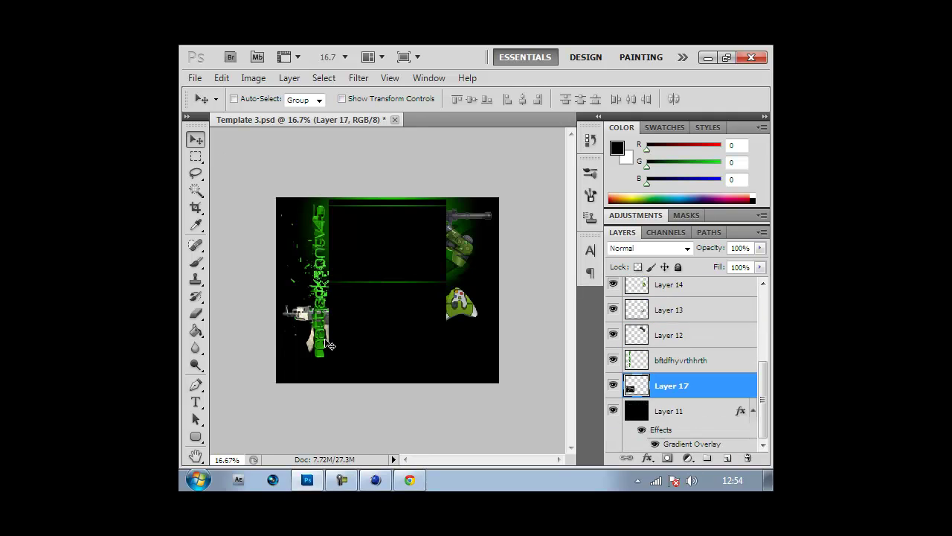
{"action": "scroll", "coordinate": [665, 330], "scroll_direction": "up", "scroll_amount": 2}
{"action": "left_click", "coordinate": [670, 335]}
{"action": "left_click_drag", "start_coordinate": [495, 234], "coordinate": [477, 235]}
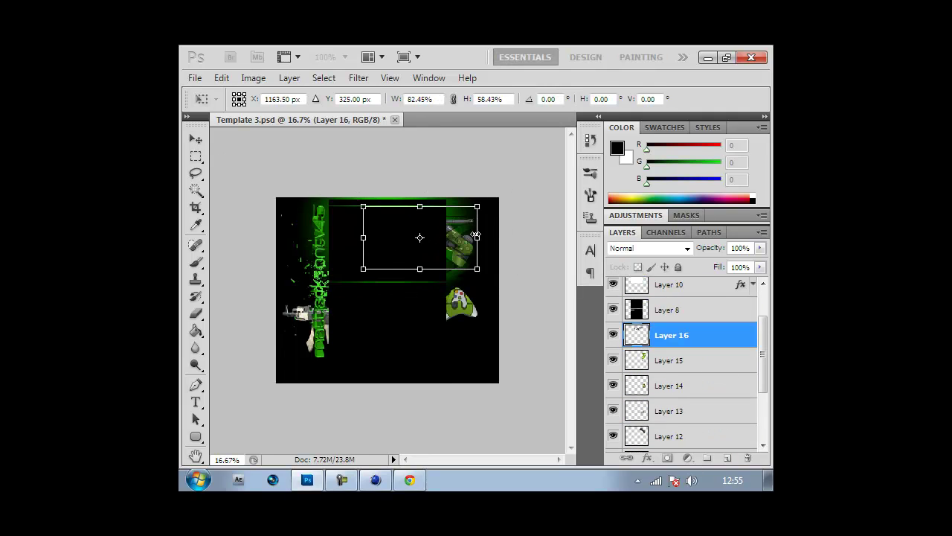
{"action": "key", "text": "Return"}
{"action": "left_click", "coordinate": [343, 98]}
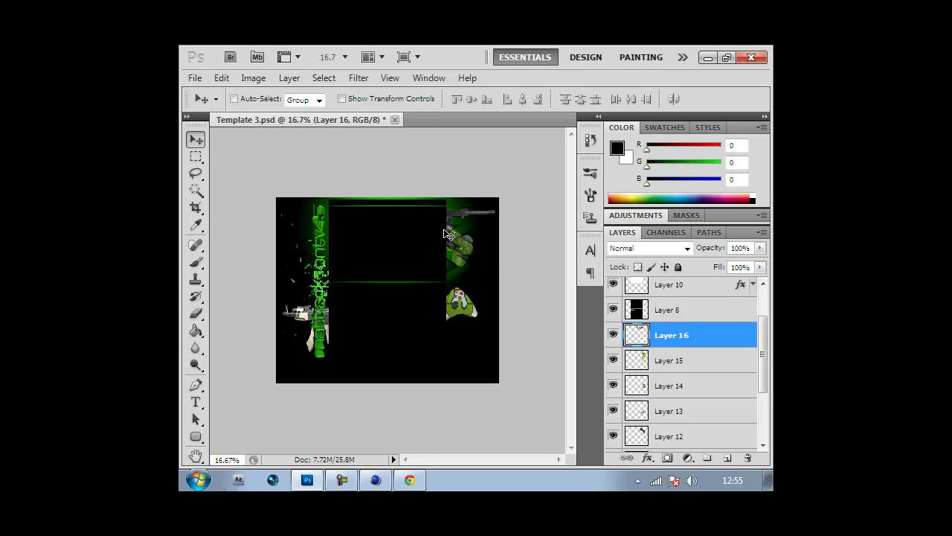